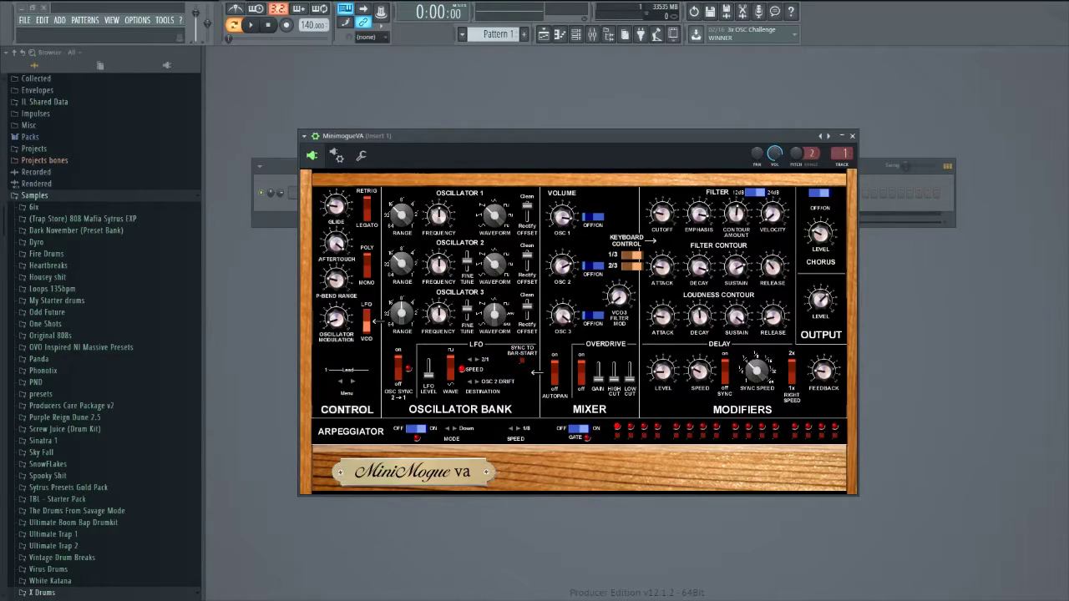
Step: Load the Greeg Classic bass preset in MiniMogueVA
{"action": "left_click", "coordinate": [342, 369]}
{"action": "scroll", "coordinate": [362, 401], "scroll_direction": "down", "scroll_amount": 3}
{"action": "scroll", "coordinate": [362, 401], "scroll_direction": "down", "scroll_amount": 14}
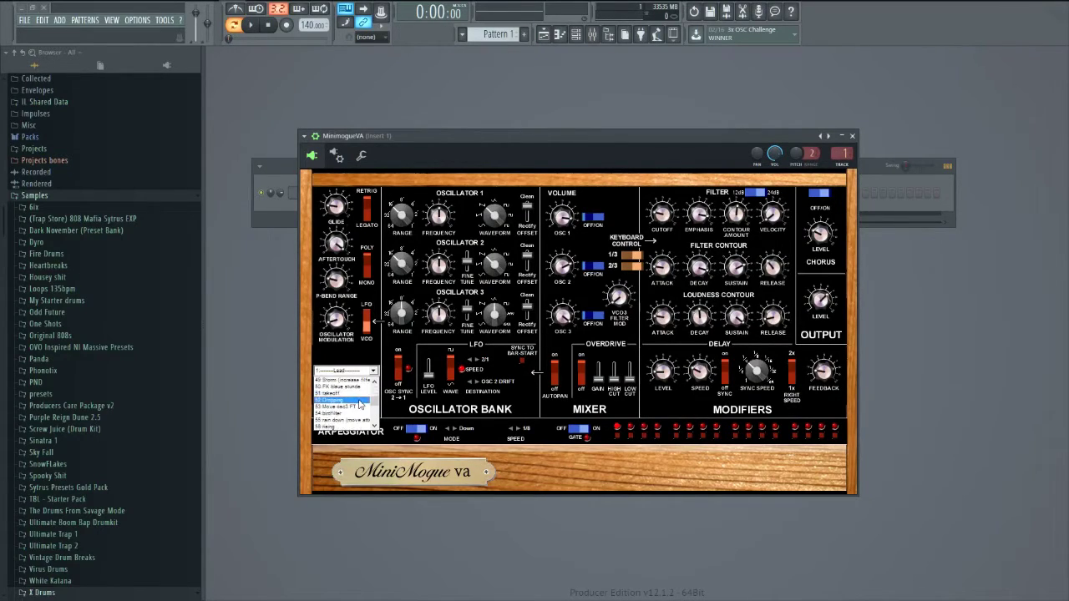
{"action": "scroll", "coordinate": [359, 401], "scroll_direction": "down", "scroll_amount": 5}
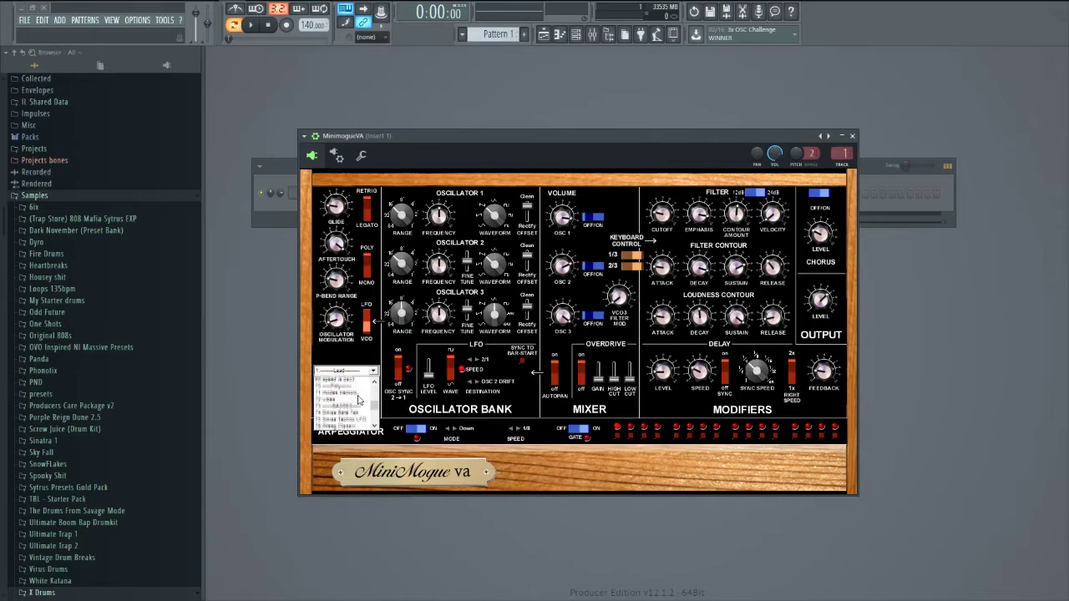
{"action": "scroll", "coordinate": [355, 401], "scroll_direction": "down", "scroll_amount": 1}
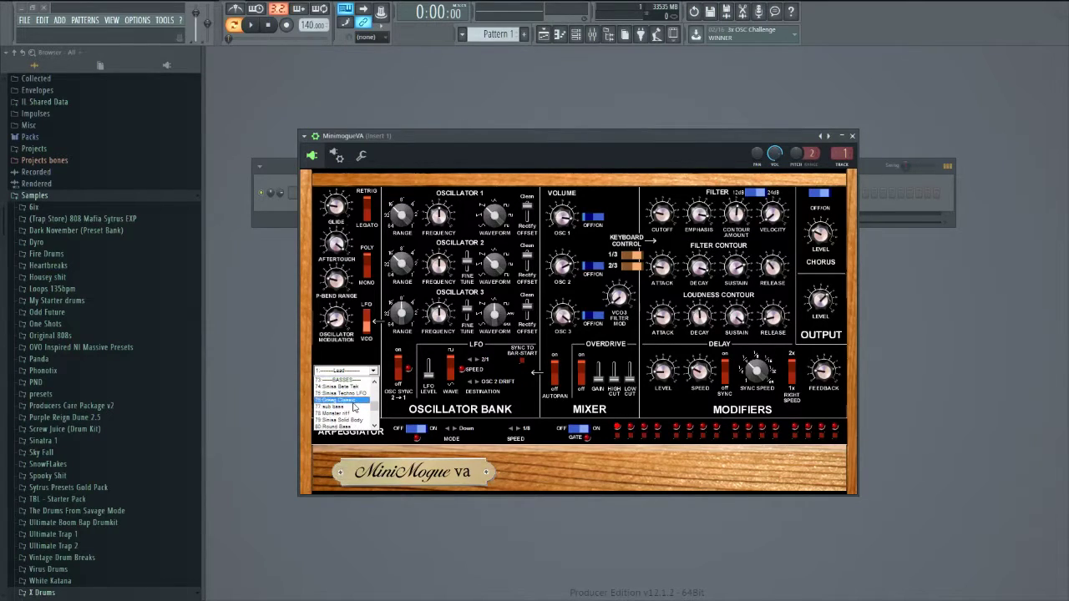
{"action": "left_click", "coordinate": [355, 401]}
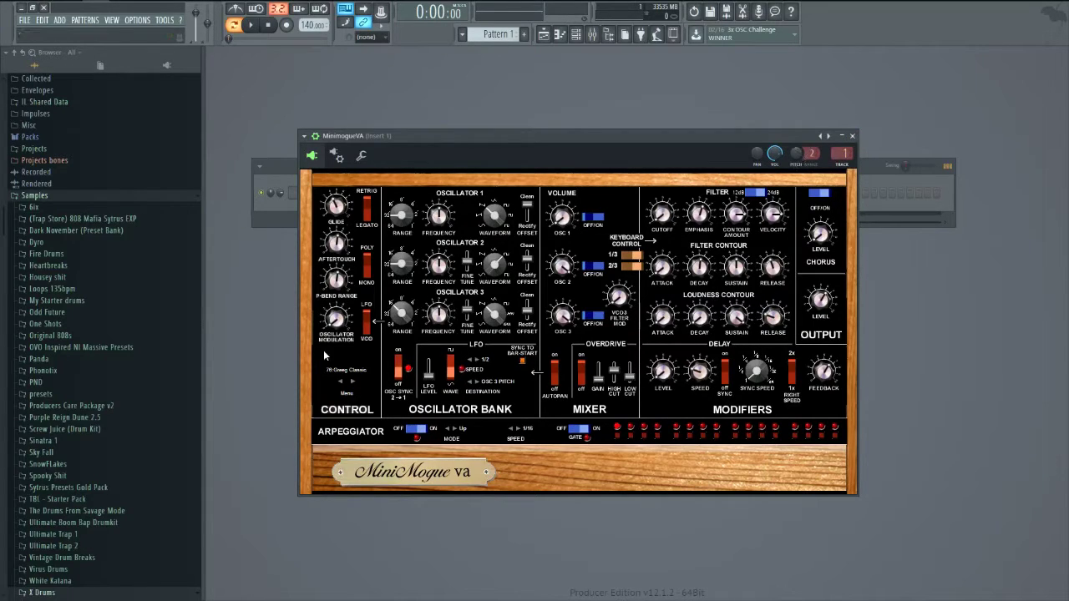
Step: Switch MiniMogueVA to the first preset, Lead, and nudge its window slightly
{"action": "left_click", "coordinate": [346, 370]}
{"action": "scroll", "coordinate": [372, 398], "scroll_direction": "down", "scroll_amount": 2}
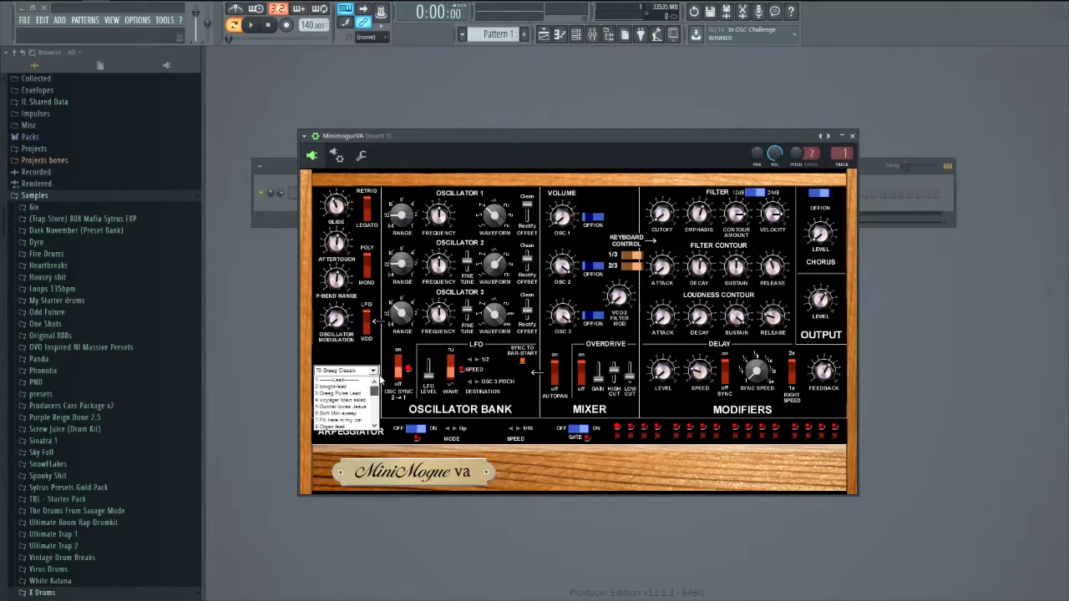
{"action": "left_click", "coordinate": [341, 394]}
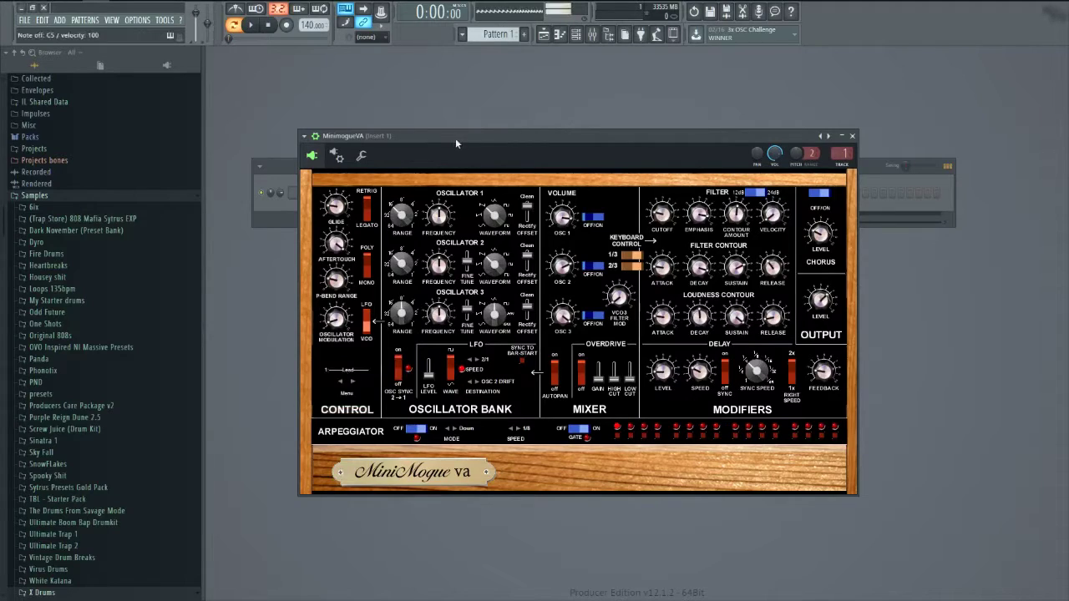
{"action": "left_click_drag", "start_coordinate": [455, 138], "coordinate": [463, 138]}
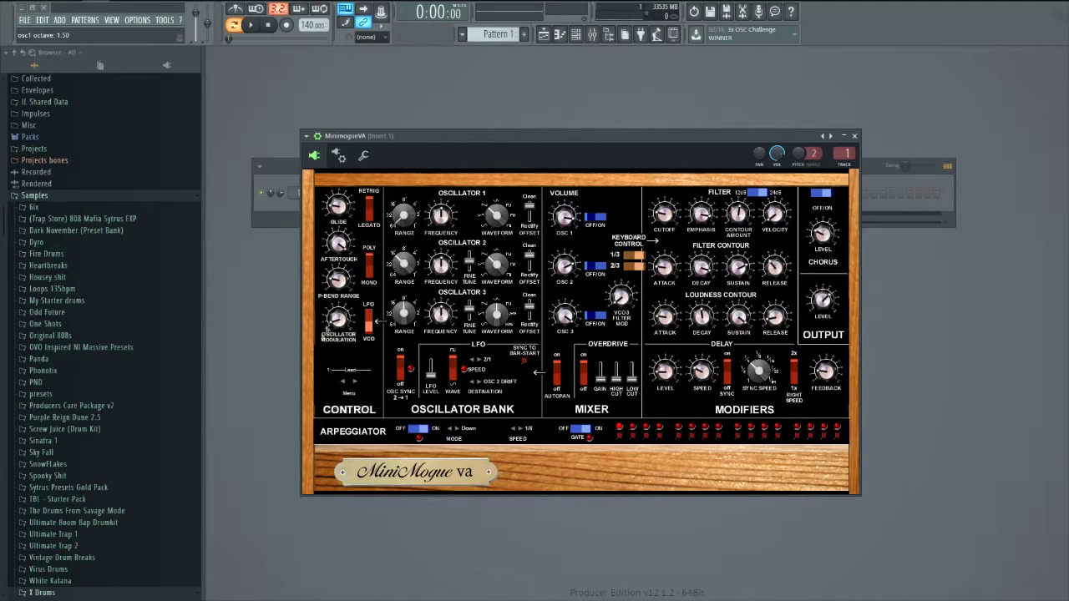
{"action": "left_click_drag", "start_coordinate": [410, 136], "coordinate": [411, 138]}
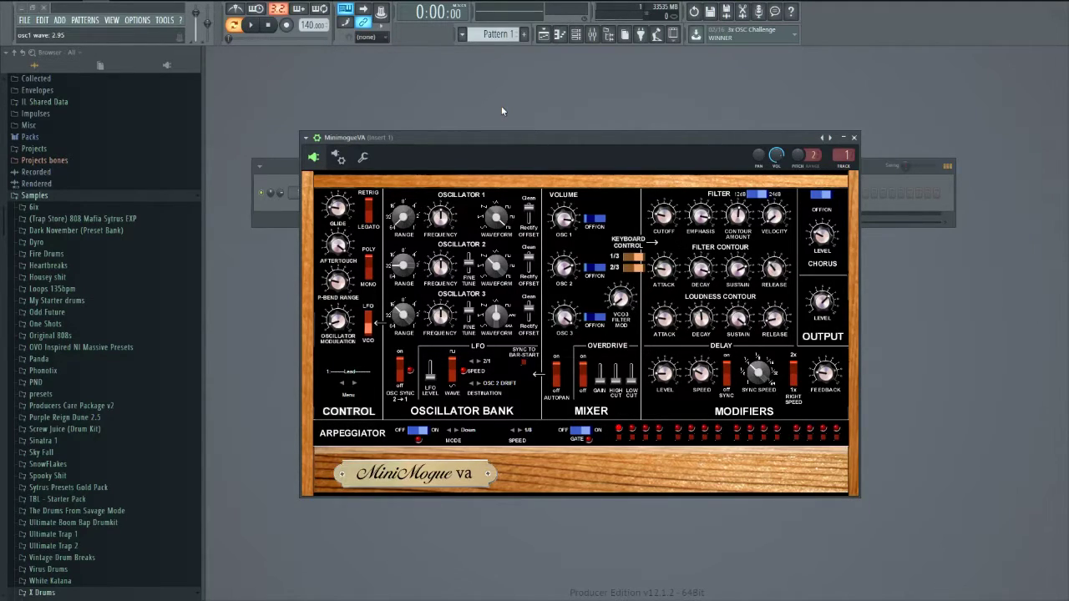
Step: Adjust the mixer volumes of oscillators 1, 2 and 3, setting oscillator 3 to about 12.5
{"action": "left_click_drag", "start_coordinate": [571, 227], "coordinate": [574, 106]}
{"action": "left_click_drag", "start_coordinate": [571, 272], "coordinate": [603, 177]}
{"action": "left_click_drag", "start_coordinate": [563, 319], "coordinate": [571, 281]}
Step: Play test notes to audition the glide between pitches, trying a Glide of about 4.01
{"action": "mouse_move", "coordinate": [340, 214]}
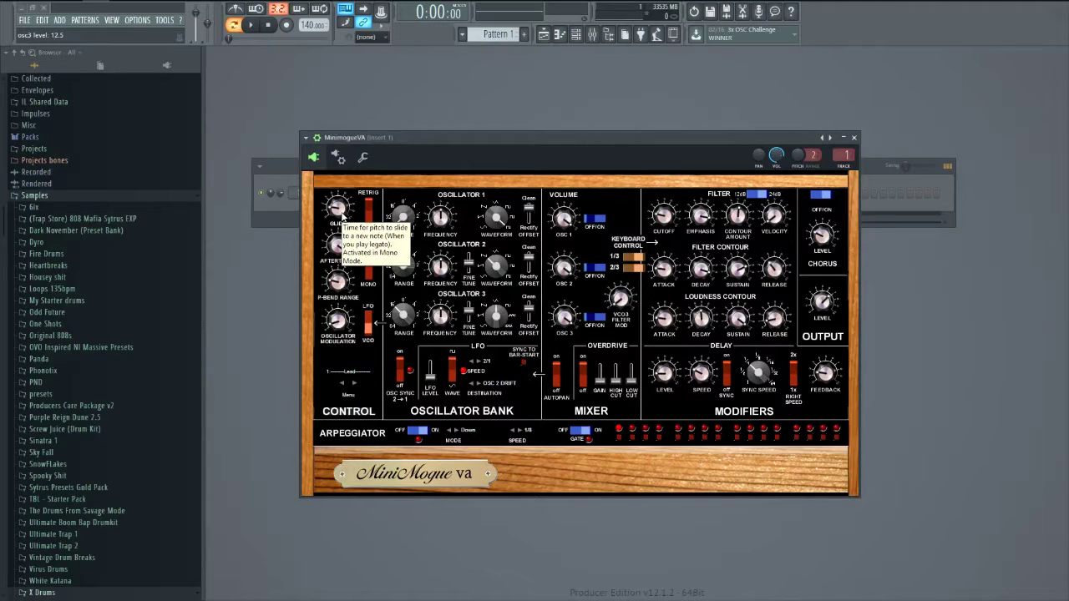
{"action": "key", "text": "b"}
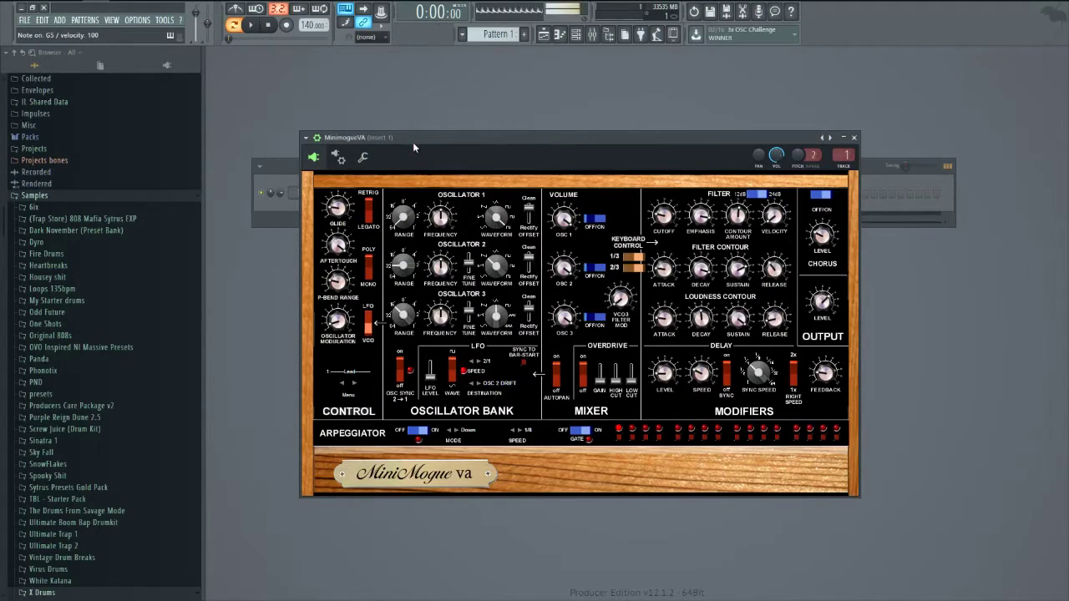
{"action": "key", "text": "z"}
{"action": "key", "text": "b"}
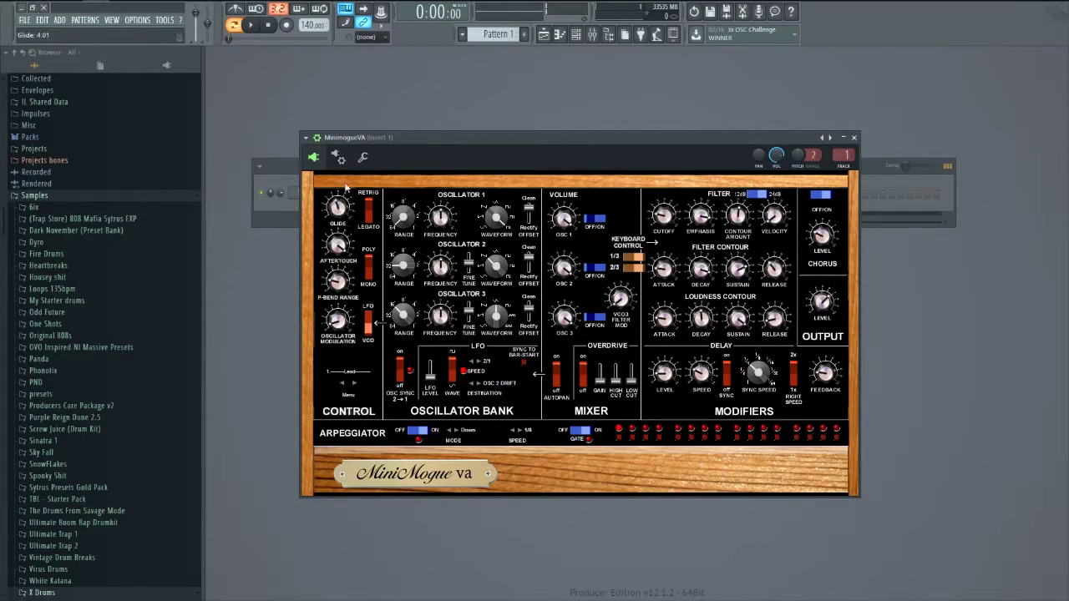
{"action": "key", "text": "b"}
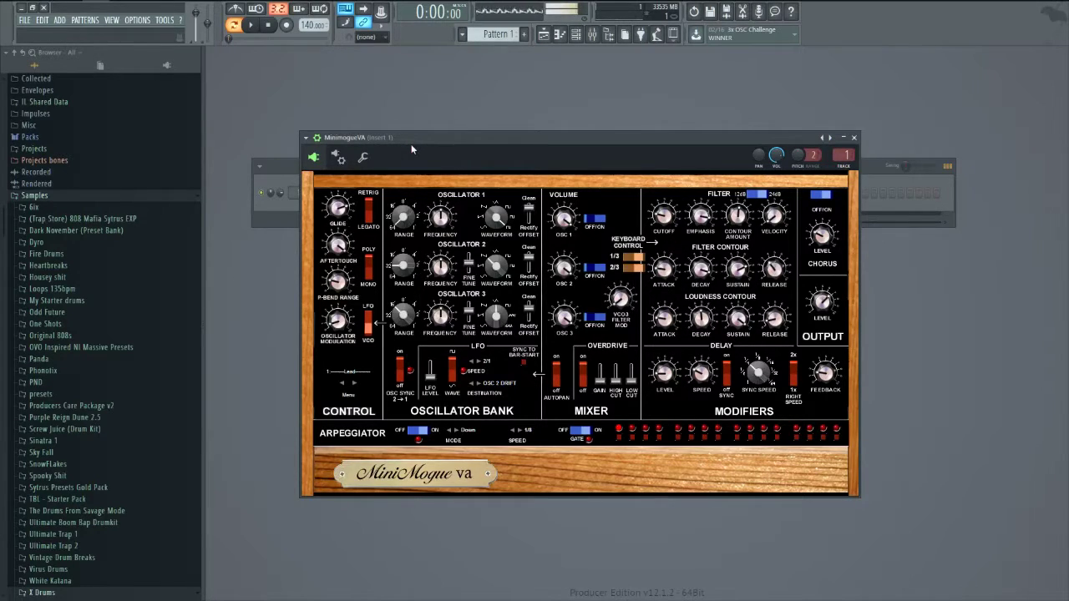
{"action": "key", "text": "x"}
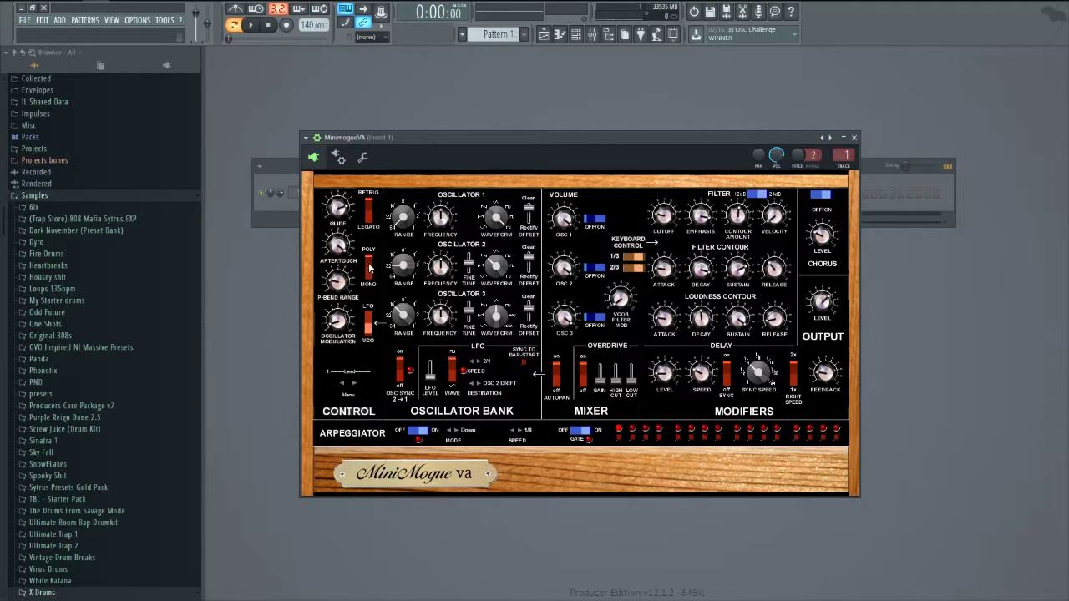
Step: Play overlapping test notes to compare the synth's Poly and Mono modes, keeping its window in front
{"action": "left_click_drag", "start_coordinate": [418, 141], "coordinate": [420, 135]}
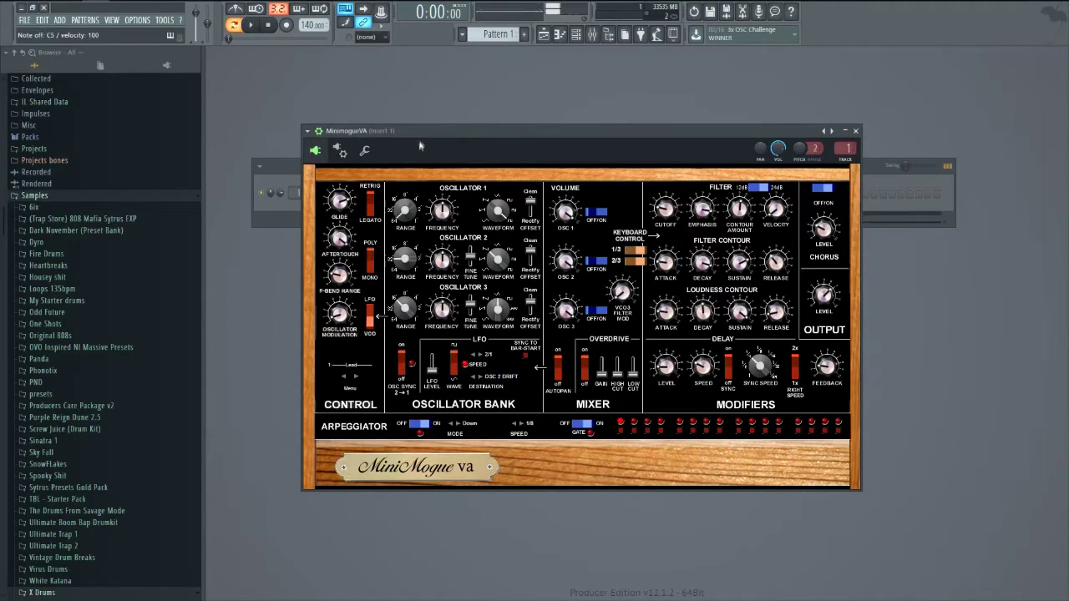
{"action": "key", "text": "z"}
{"action": "key", "text": "b"}
{"action": "key", "text": "z"}
{"action": "key", "text": "F6"}
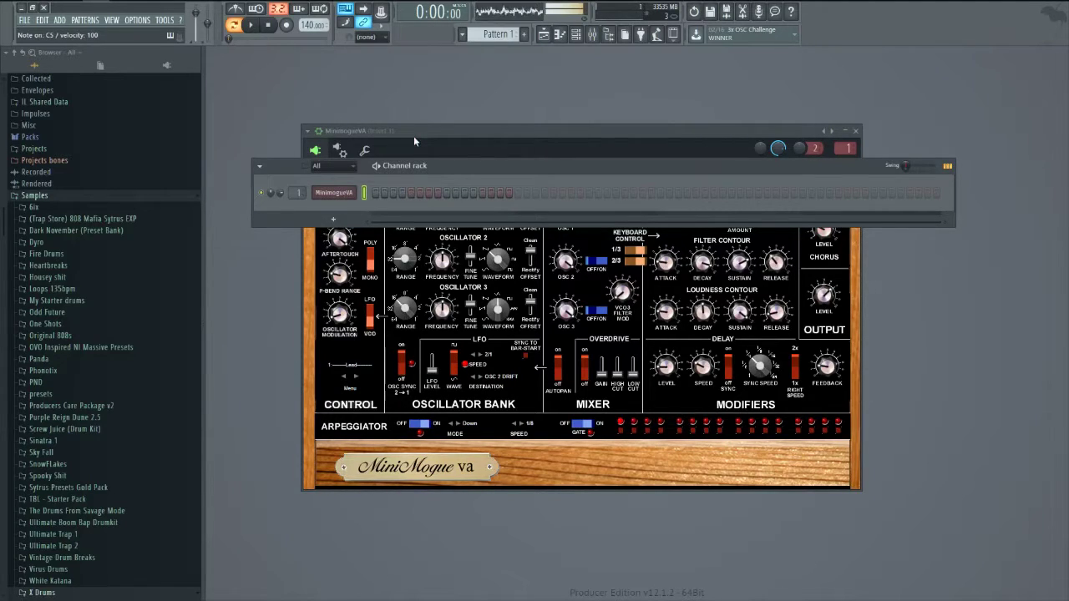
{"action": "key", "text": "c"}
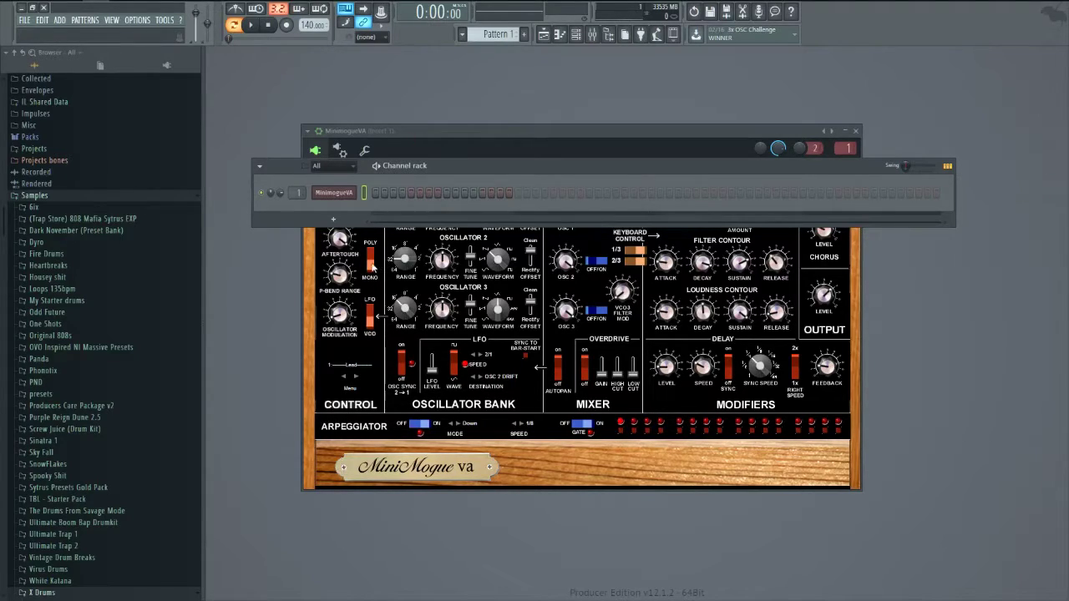
{"action": "left_click", "coordinate": [419, 131]}
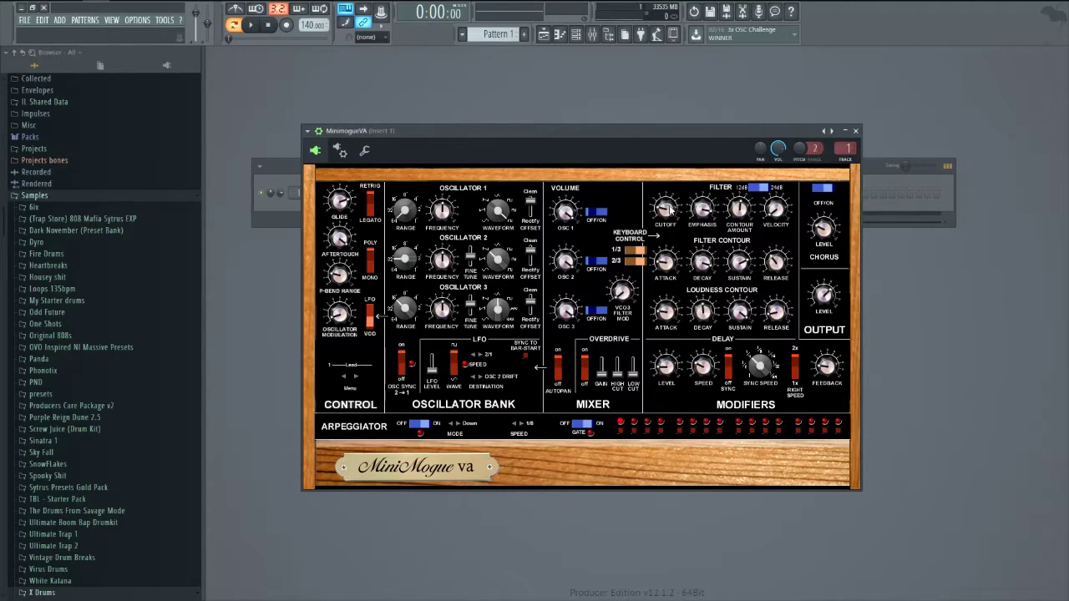
Step: Reposition the MiniMogueVA window above the channel rack and play test notes to audition its filter settings
{"action": "left_click_drag", "start_coordinate": [633, 137], "coordinate": [678, 133]}
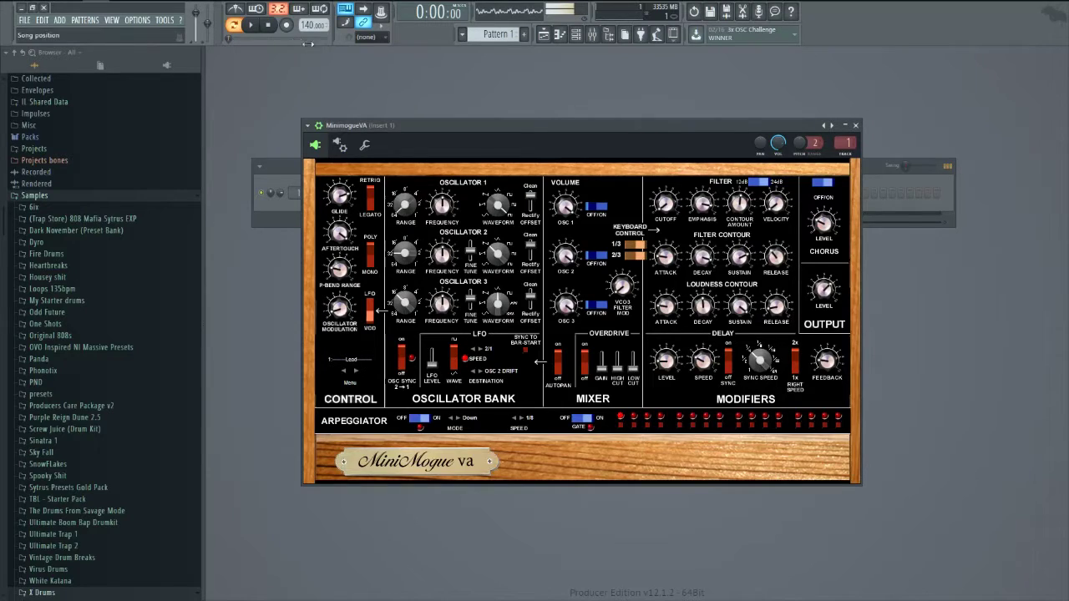
{"action": "left_click_drag", "start_coordinate": [579, 125], "coordinate": [563, 169]}
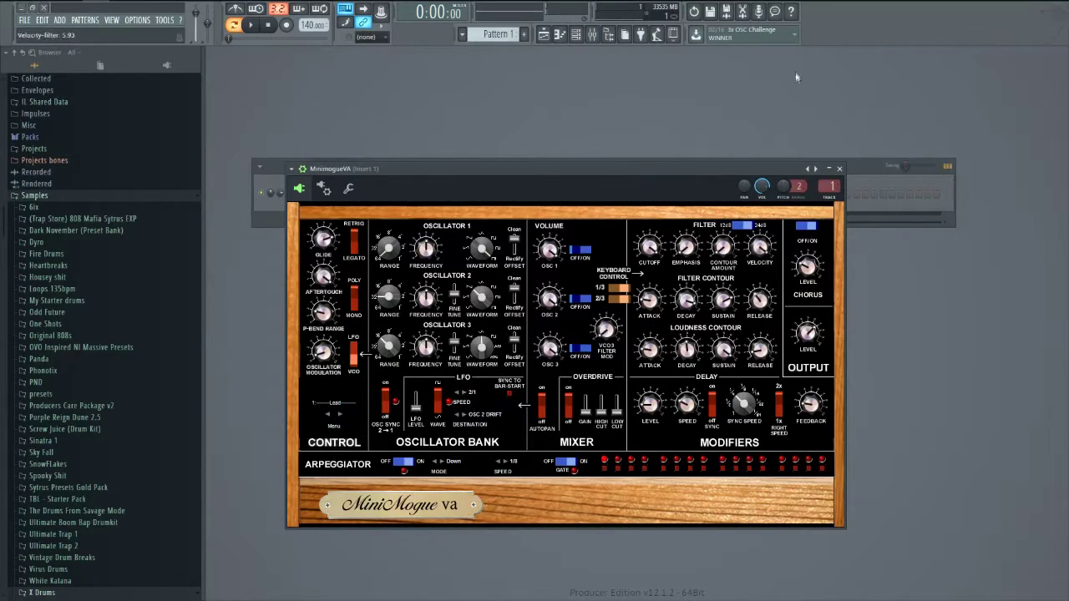
{"action": "left_click_drag", "start_coordinate": [717, 183], "coordinate": [715, 189]}
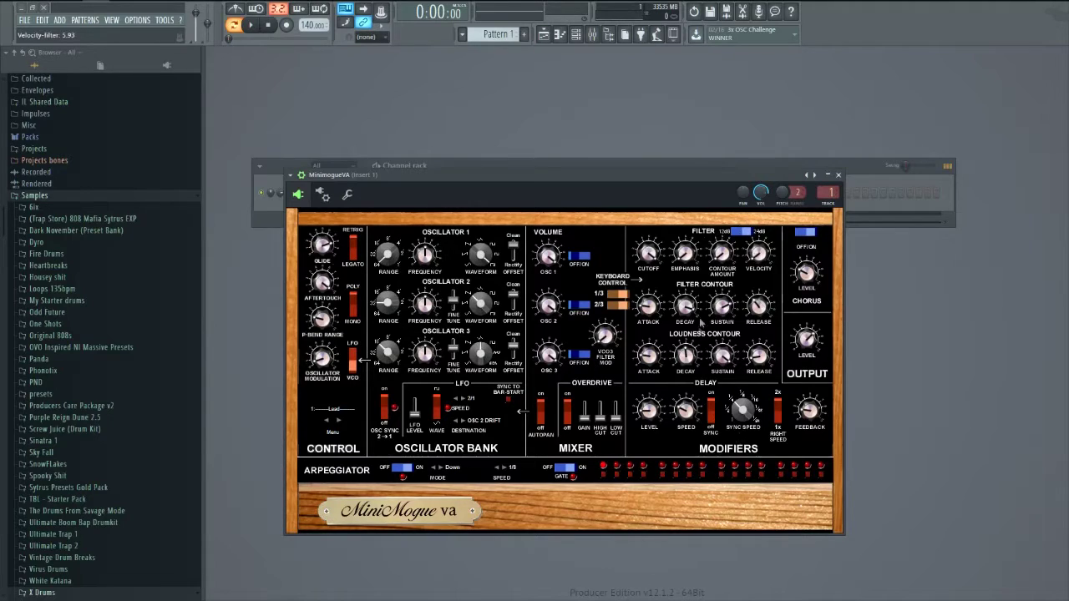
{"action": "left_click_drag", "start_coordinate": [639, 184], "coordinate": [653, 100]}
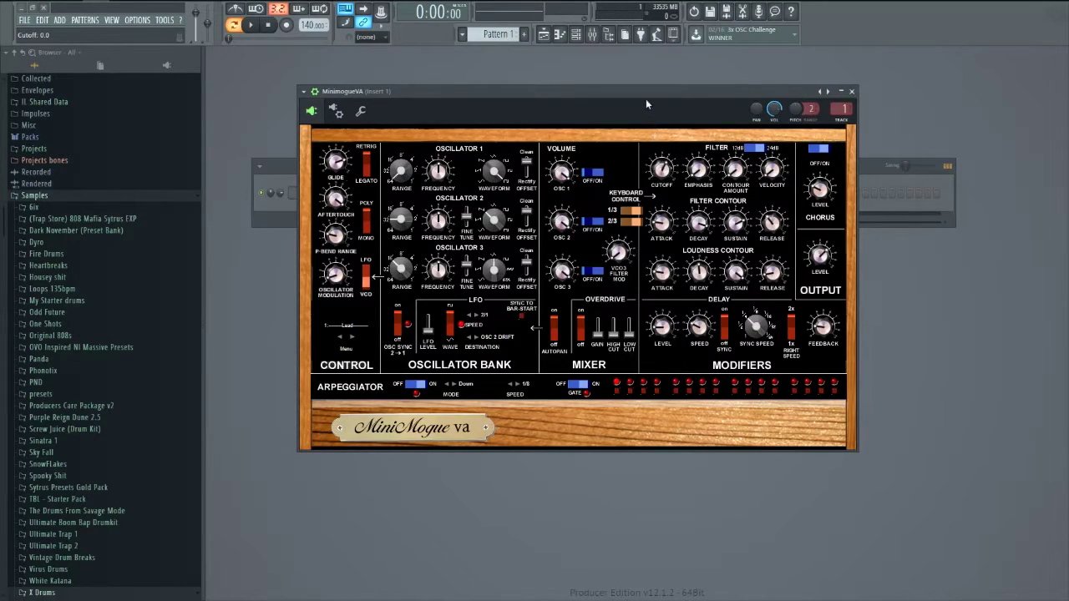
{"action": "key", "text": "q"}
{"action": "left_click_drag", "start_coordinate": [401, 97], "coordinate": [402, 95]}
{"action": "key", "text": "z"}
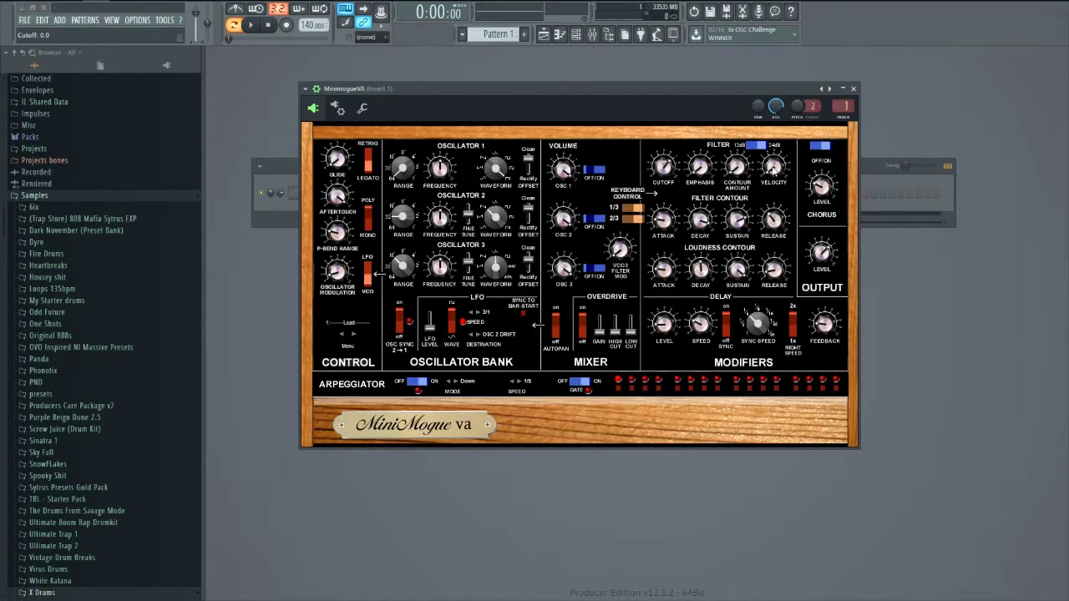
Step: Load the tonight lead preset to try it and return to the first Lead preset
{"action": "left_click", "coordinate": [331, 326]}
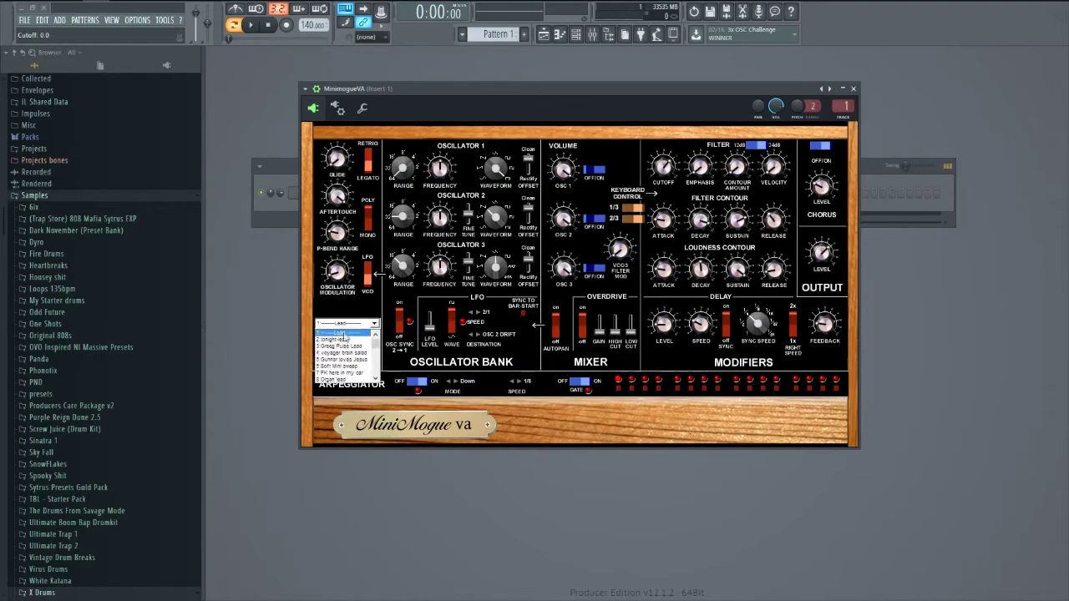
{"action": "left_click", "coordinate": [334, 332]}
{"action": "left_click", "coordinate": [346, 323]}
{"action": "left_click", "coordinate": [344, 333]}
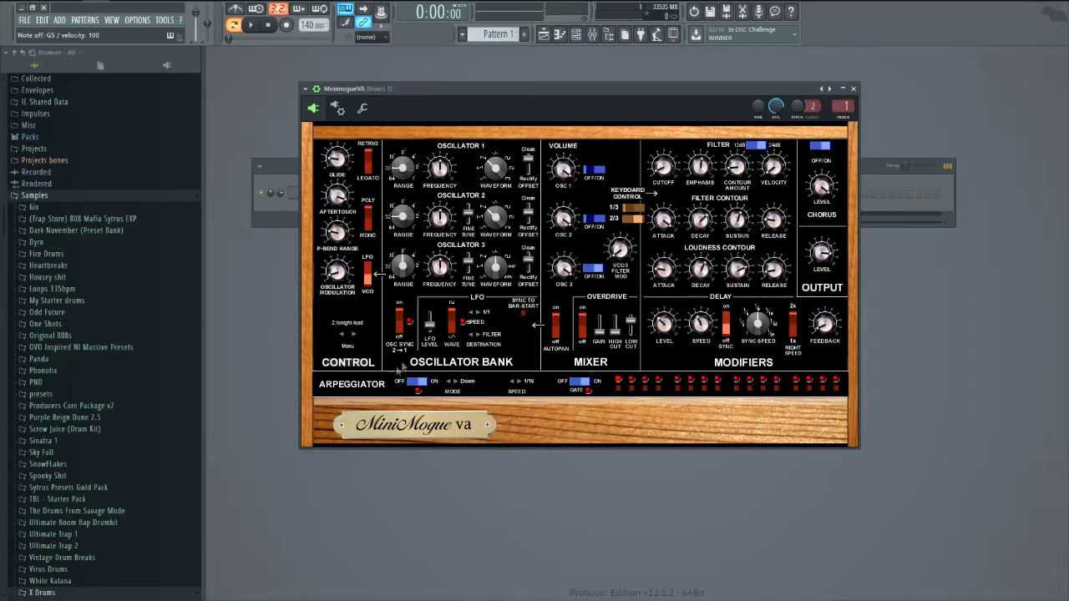
{"action": "left_click", "coordinate": [348, 325]}
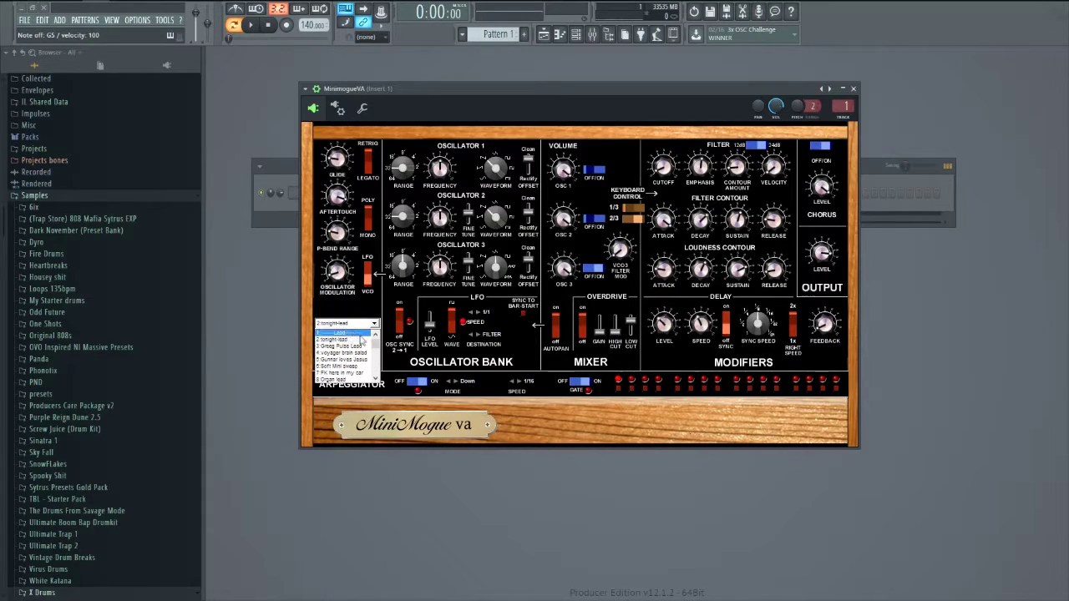
{"action": "left_click", "coordinate": [360, 333]}
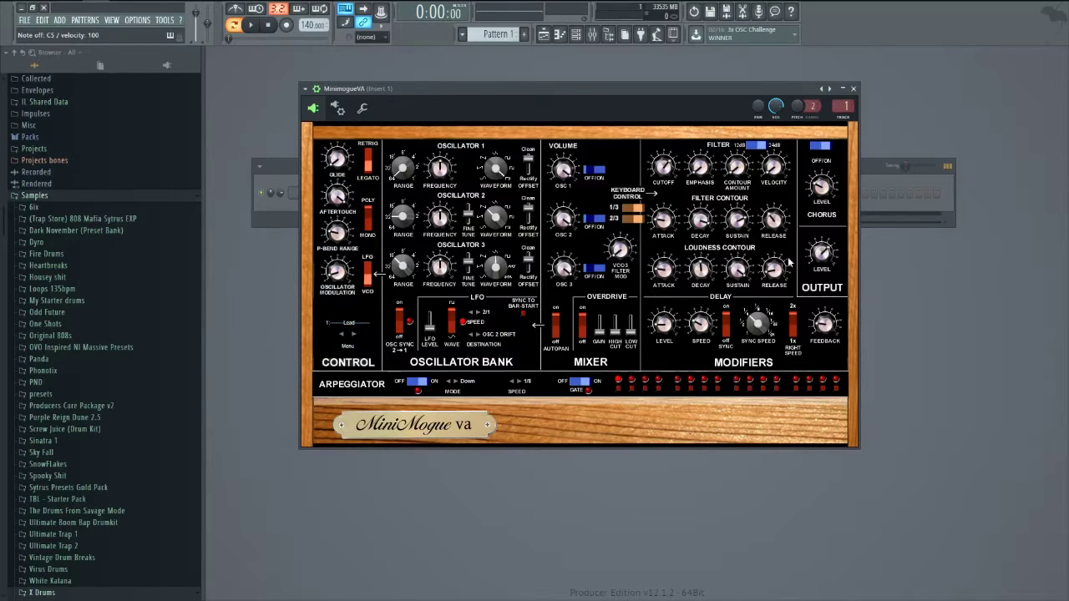
Step: Close MiniMogueVA, add a Serum channel and set its Env 1 to -oo dB sustain and 1.04 s decay
{"action": "left_click", "coordinate": [853, 88]}
{"action": "left_click", "coordinate": [331, 219]}
{"action": "left_click", "coordinate": [364, 182]}
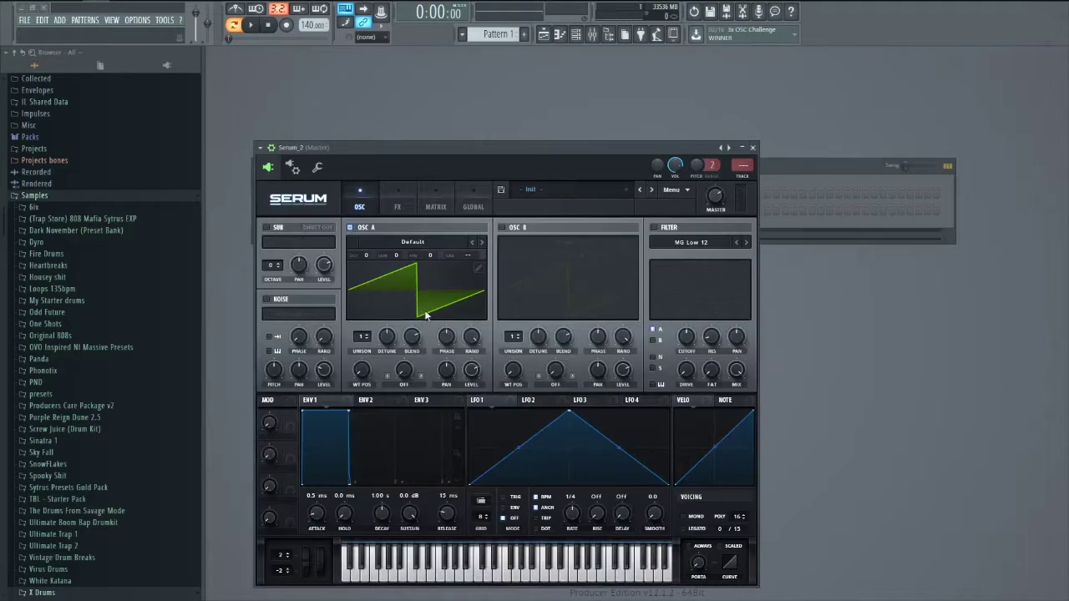
{"action": "left_click_drag", "start_coordinate": [349, 410], "coordinate": [365, 483]}
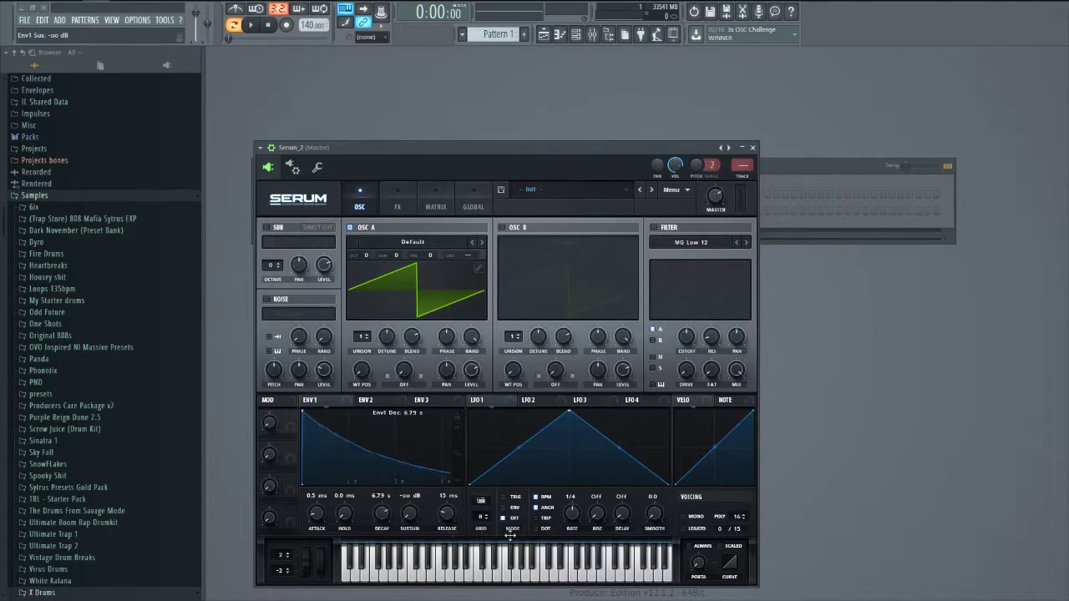
{"action": "left_click_drag", "start_coordinate": [285, 509], "coordinate": [305, 528]}
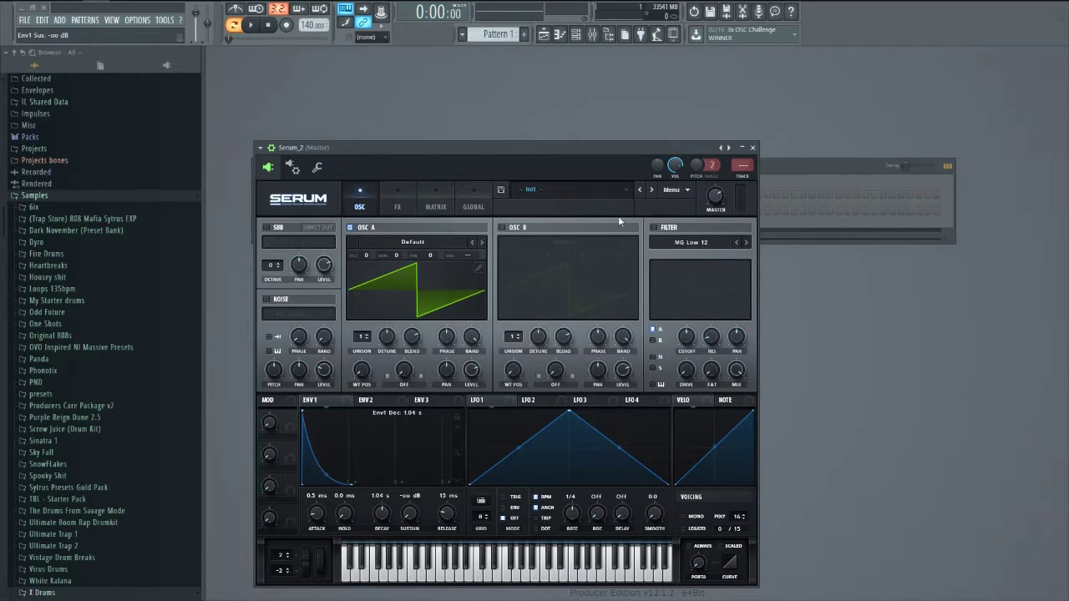
Step: Bring up the MiniMogueVA panel for comparison and return to Serum
{"action": "left_click", "coordinate": [740, 153]}
{"action": "left_click", "coordinate": [338, 208]}
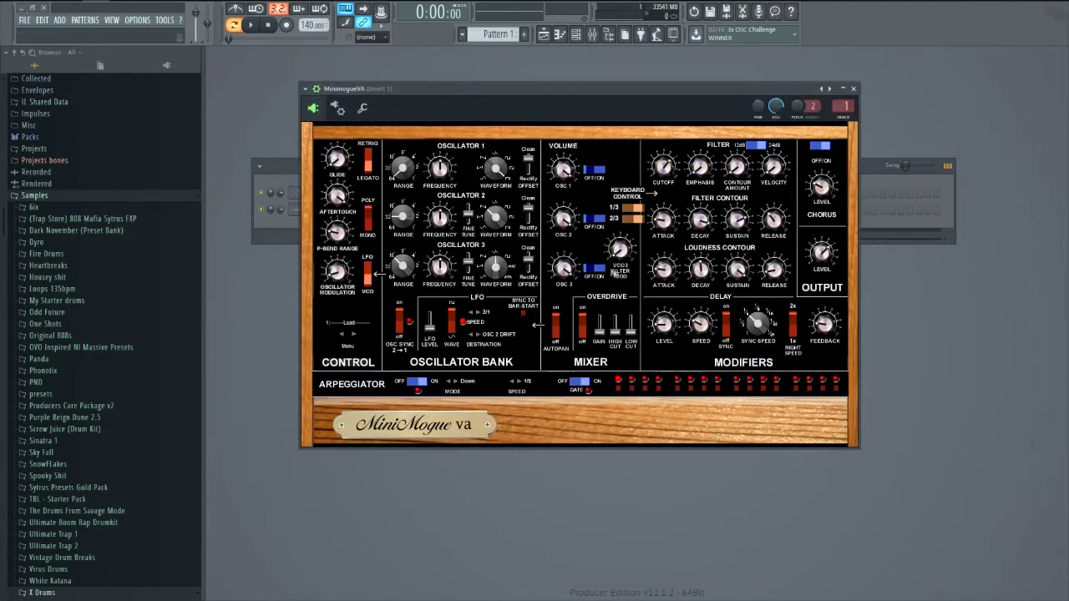
{"action": "left_click", "coordinate": [852, 88]}
{"action": "left_click", "coordinate": [337, 209]}
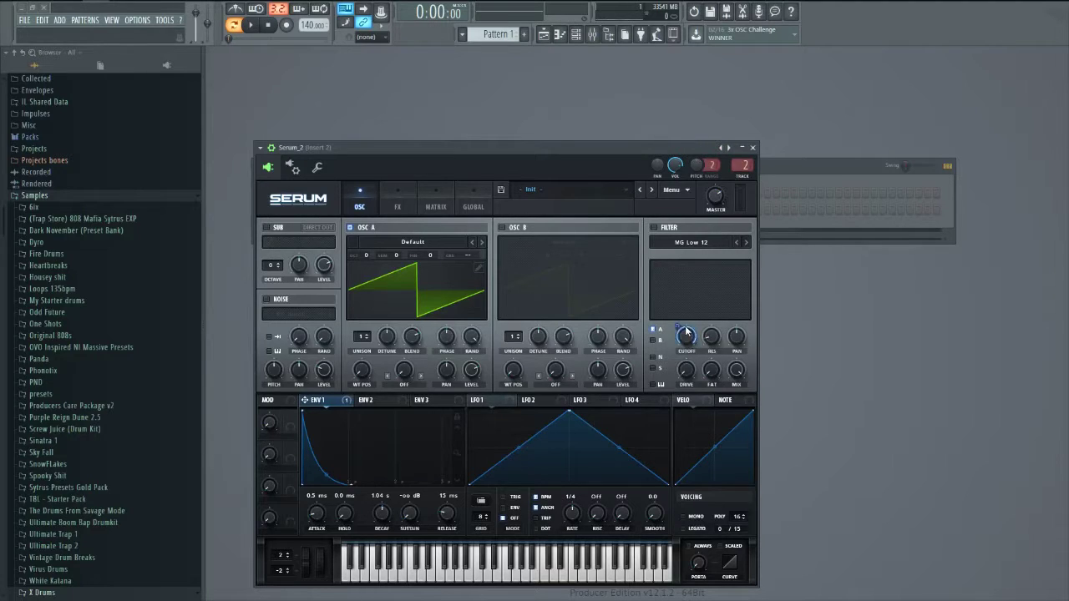
Step: Lower Serum's filter cutoff and check the Env 1 to Fil Cutoff routing in the modulation matrix while playing notes
{"action": "left_click_drag", "start_coordinate": [686, 336], "coordinate": [675, 381]}
{"action": "left_click", "coordinate": [398, 200]}
{"action": "left_click", "coordinate": [432, 208]}
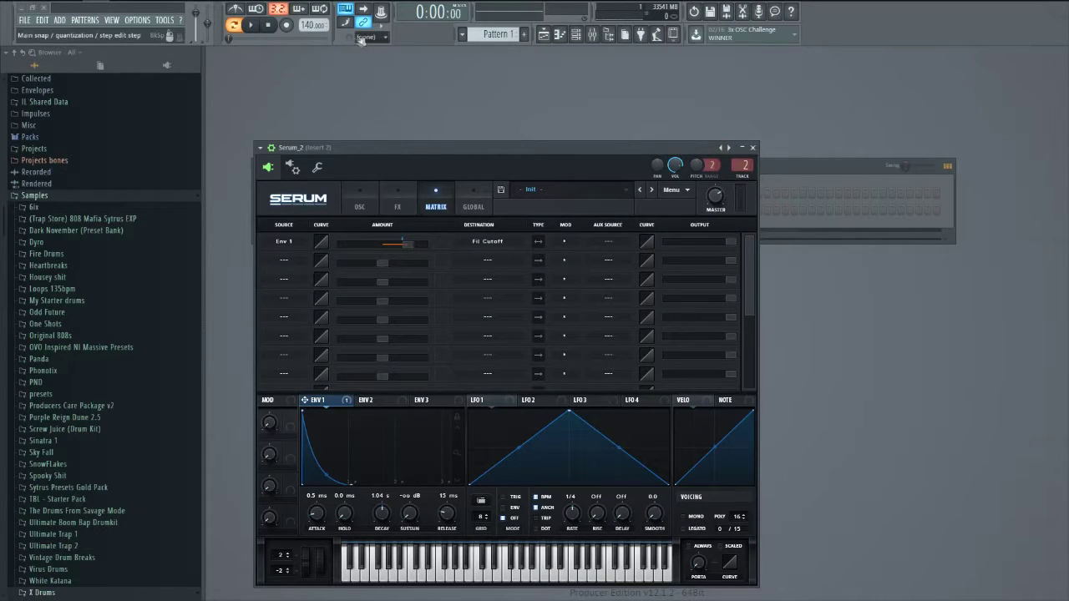
{"action": "key", "text": "z"}
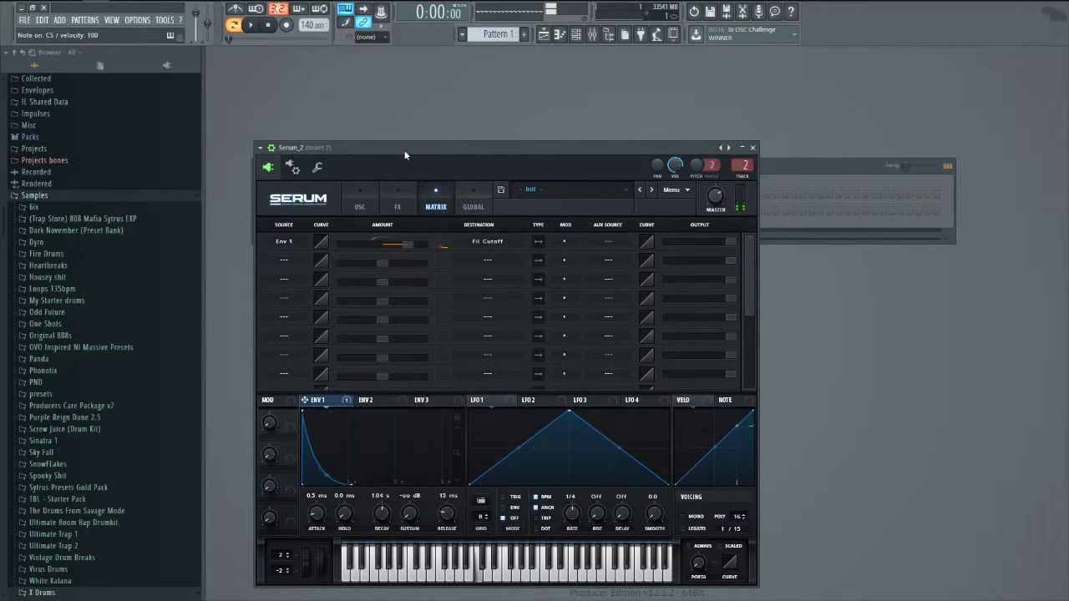
{"action": "key", "text": "z"}
Step: Enable Serum's MG Low 12 filter, audition it with test notes and set its cutoff to 425 Hz
{"action": "left_click", "coordinate": [367, 200]}
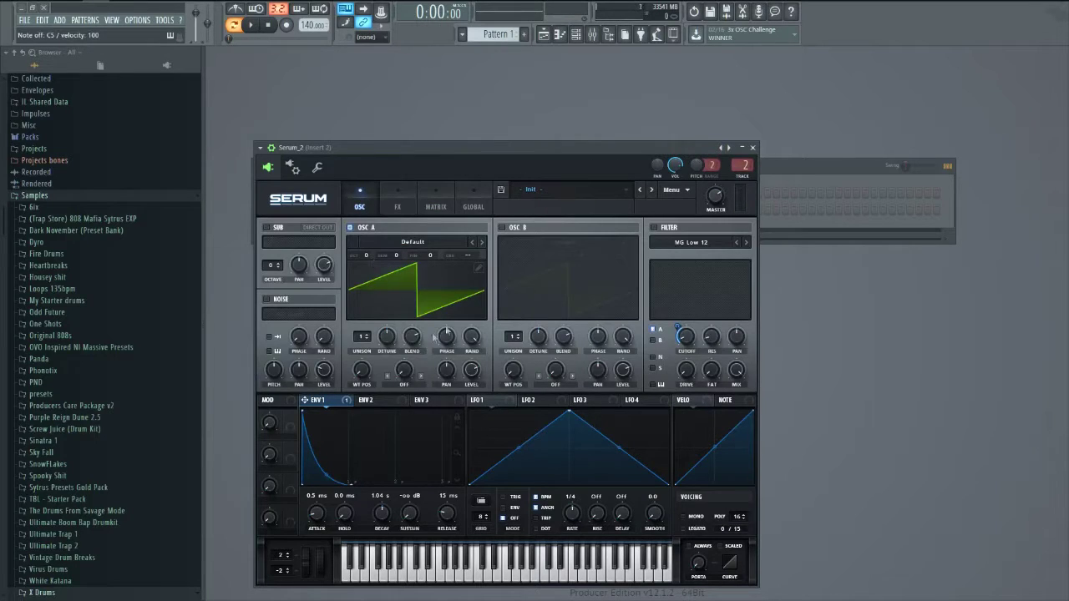
{"action": "left_click", "coordinate": [653, 227]}
{"action": "key", "text": "z"}
{"action": "key", "text": "z"}
{"action": "left_click_drag", "start_coordinate": [695, 338], "coordinate": [695, 293]}
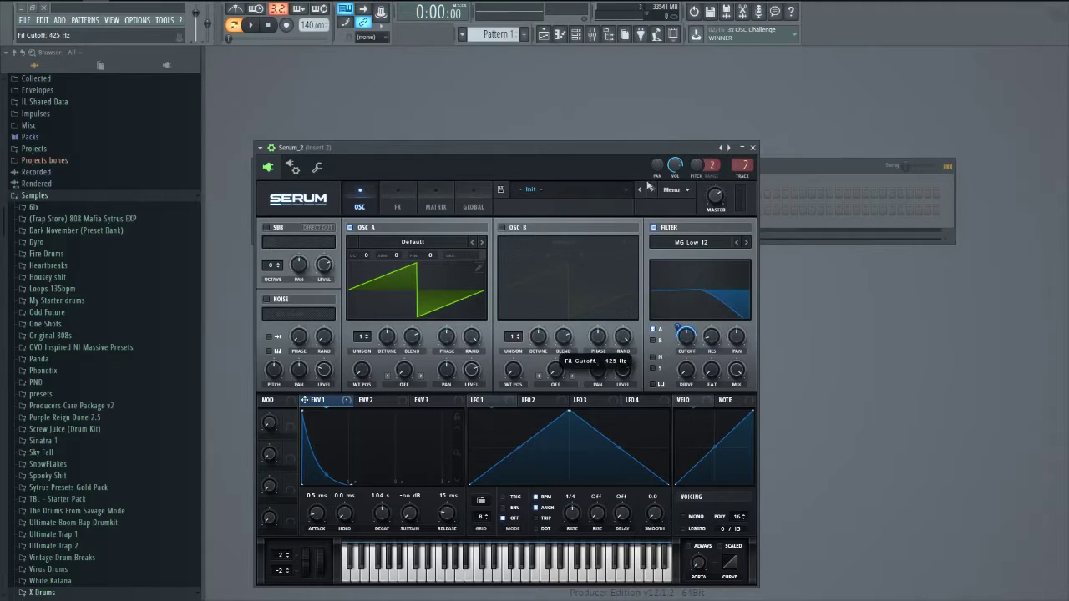
Step: Close Serum, bring up MiniMogueVA to audition its filter contour with test notes, and close its panel
{"action": "left_click", "coordinate": [752, 147]}
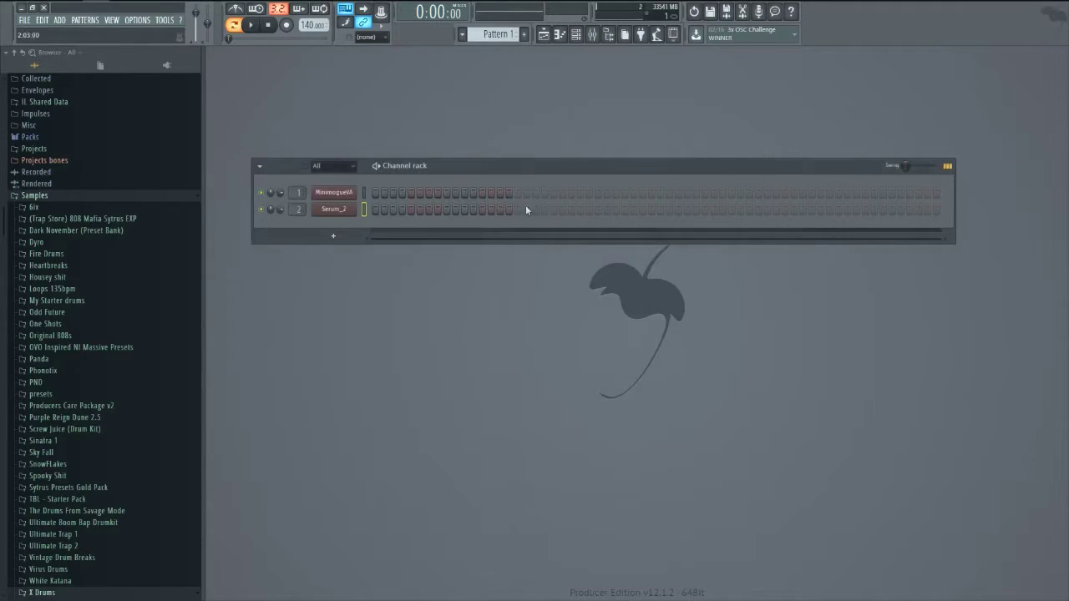
{"action": "left_click", "coordinate": [337, 192]}
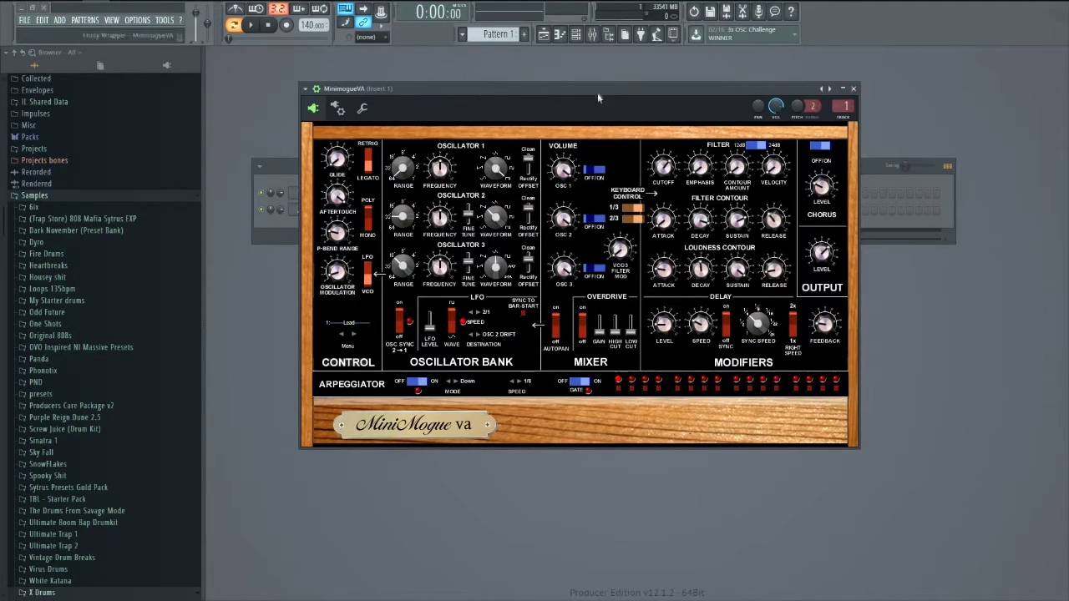
{"action": "key", "text": "z"}
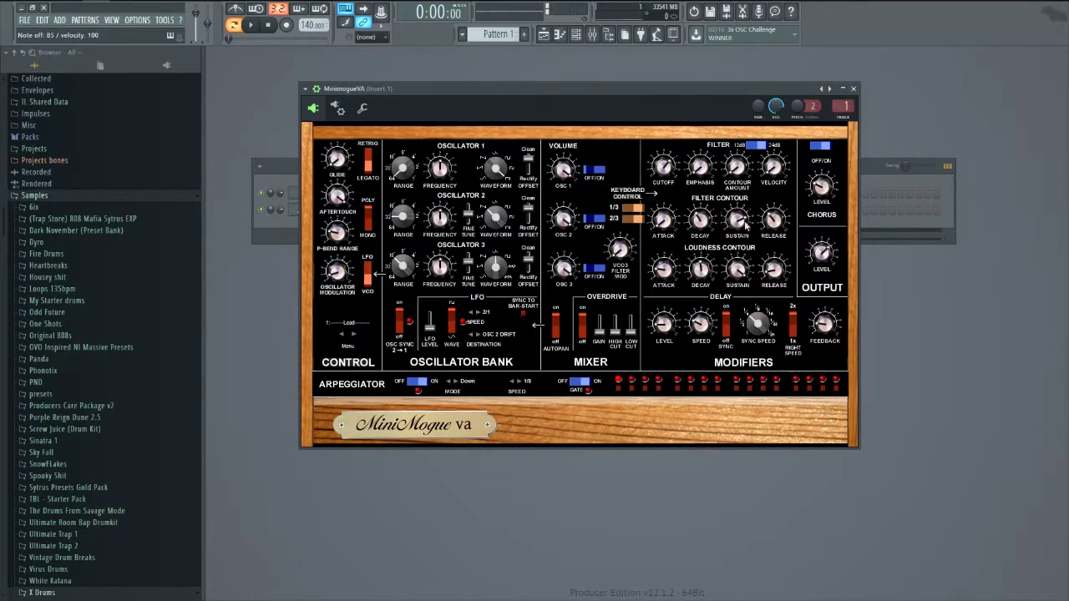
{"action": "left_click_drag", "start_coordinate": [667, 98], "coordinate": [669, 94]}
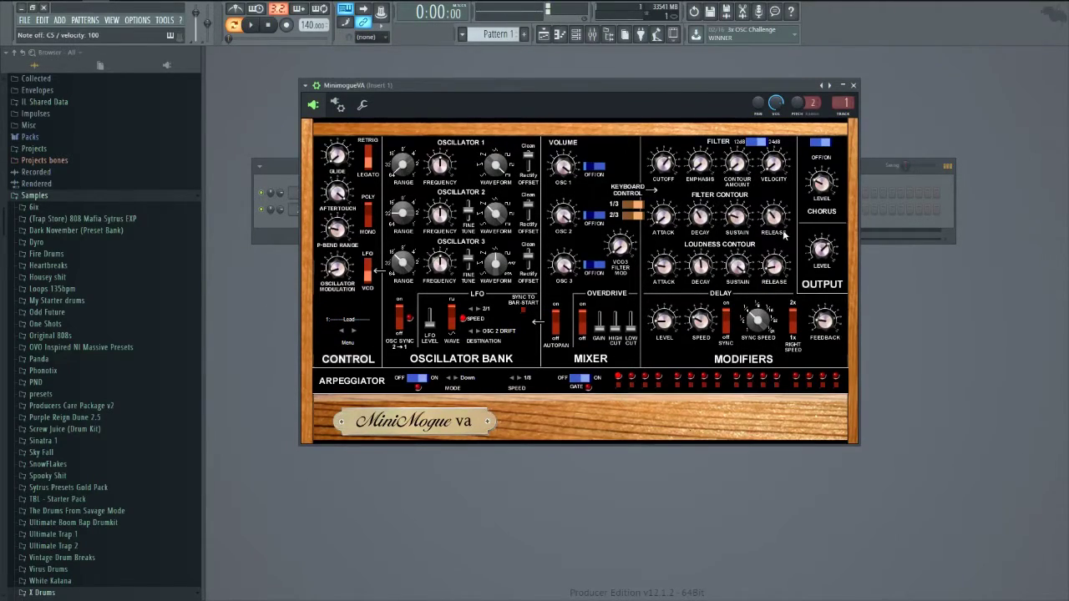
{"action": "left_click_drag", "start_coordinate": [699, 88], "coordinate": [702, 88]}
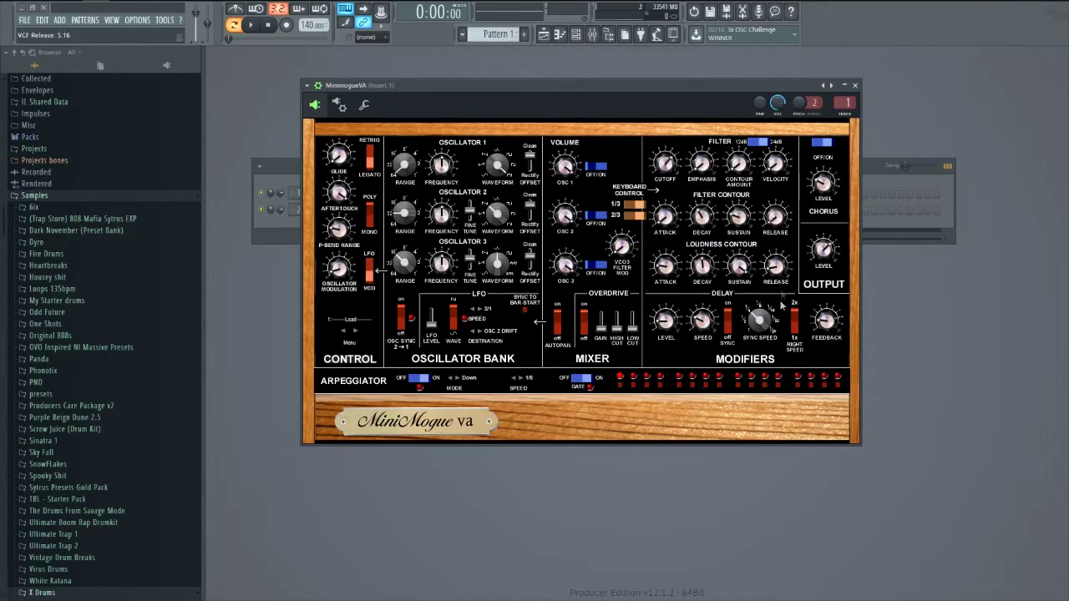
{"action": "left_click", "coordinate": [854, 86]}
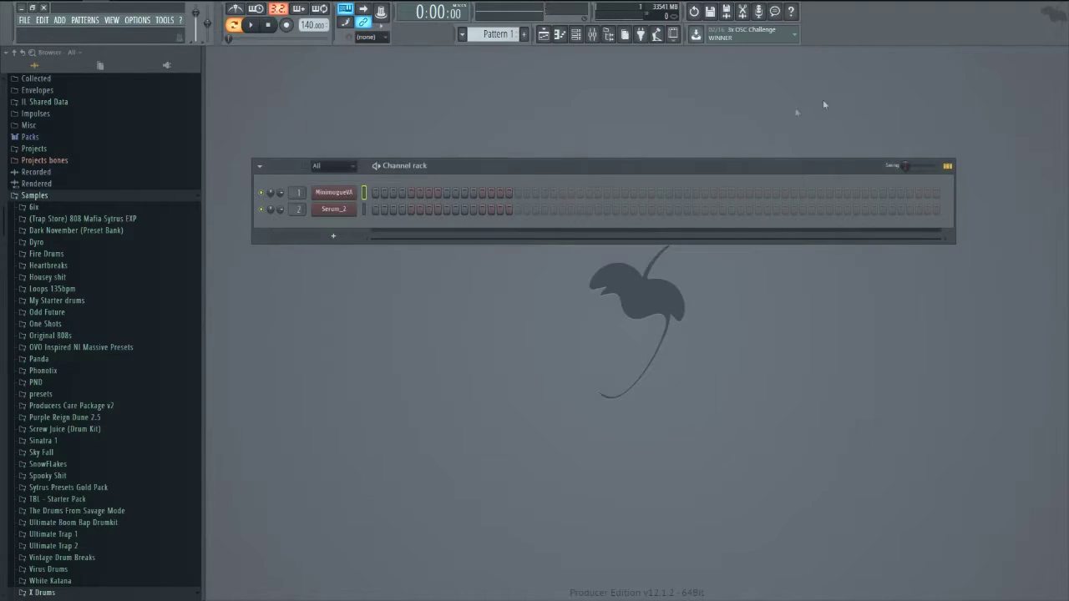
Step: Draw a one-bar G4 note in the MiniMogueVA channel's piano roll and chop it into sixteen equal notes
{"action": "right_click", "coordinate": [352, 194]}
{"action": "left_click", "coordinate": [382, 194]}
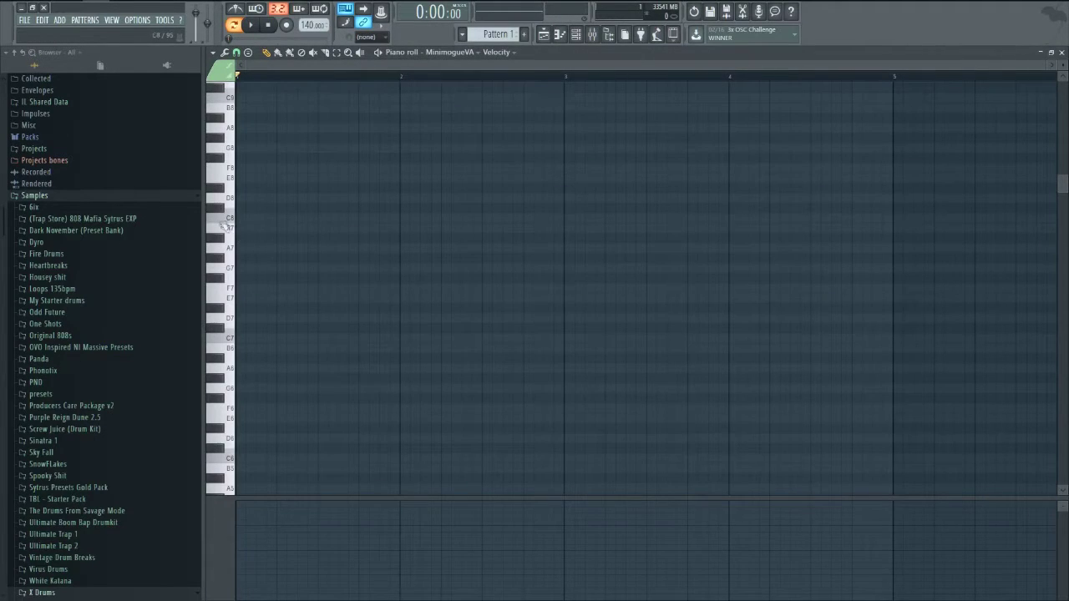
{"action": "scroll", "coordinate": [251, 239], "scroll_direction": "down", "scroll_amount": 4}
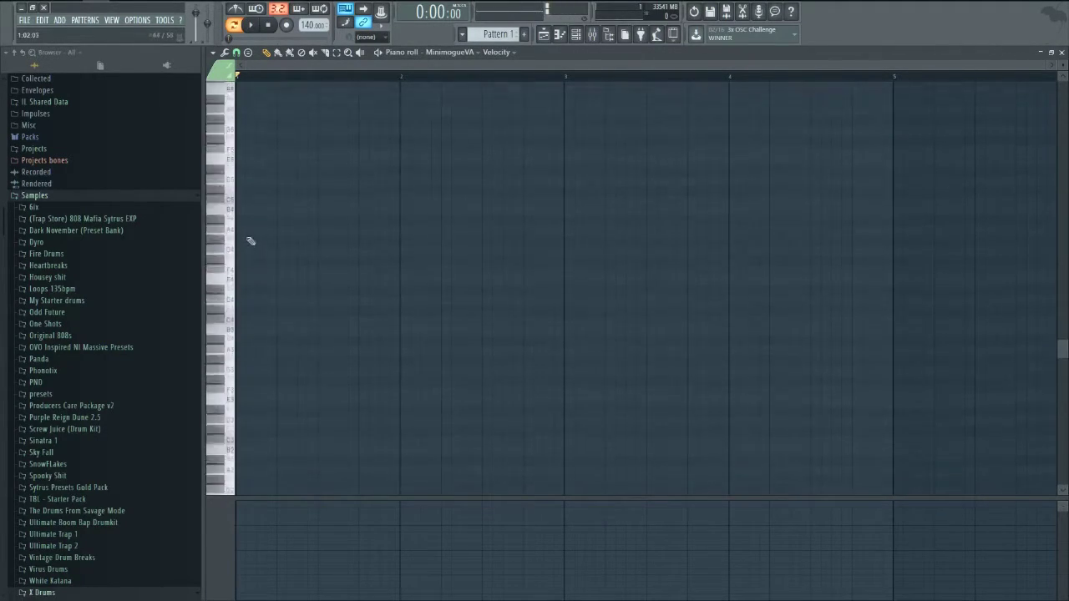
{"action": "left_click", "coordinate": [242, 188]}
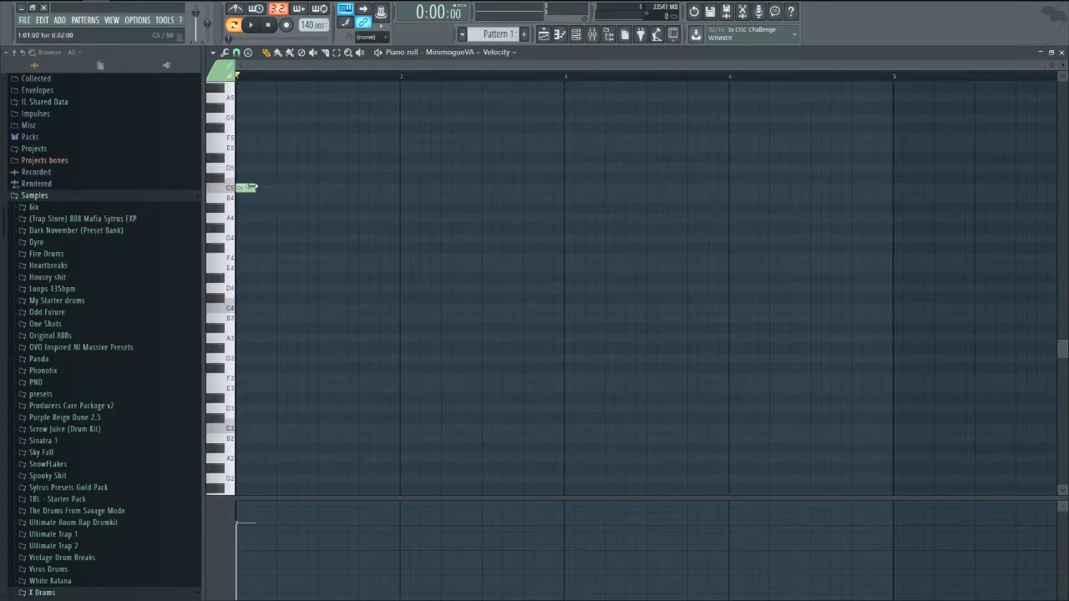
{"action": "left_click_drag", "start_coordinate": [254, 188], "coordinate": [384, 194]}
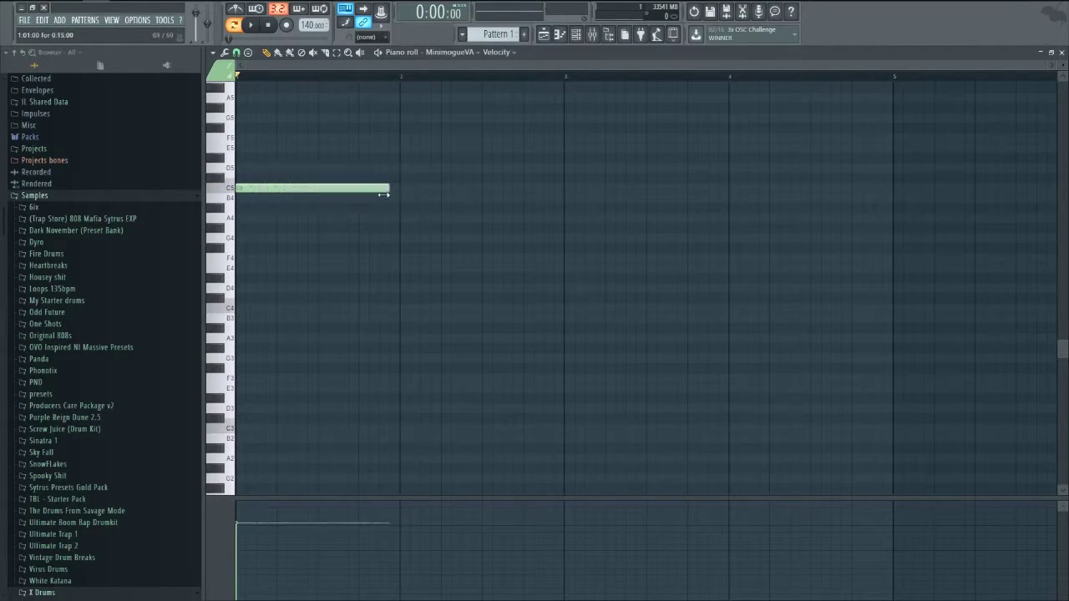
{"action": "right_click", "coordinate": [242, 188]}
{"action": "left_click_drag", "start_coordinate": [233, 305], "coordinate": [203, 252]}
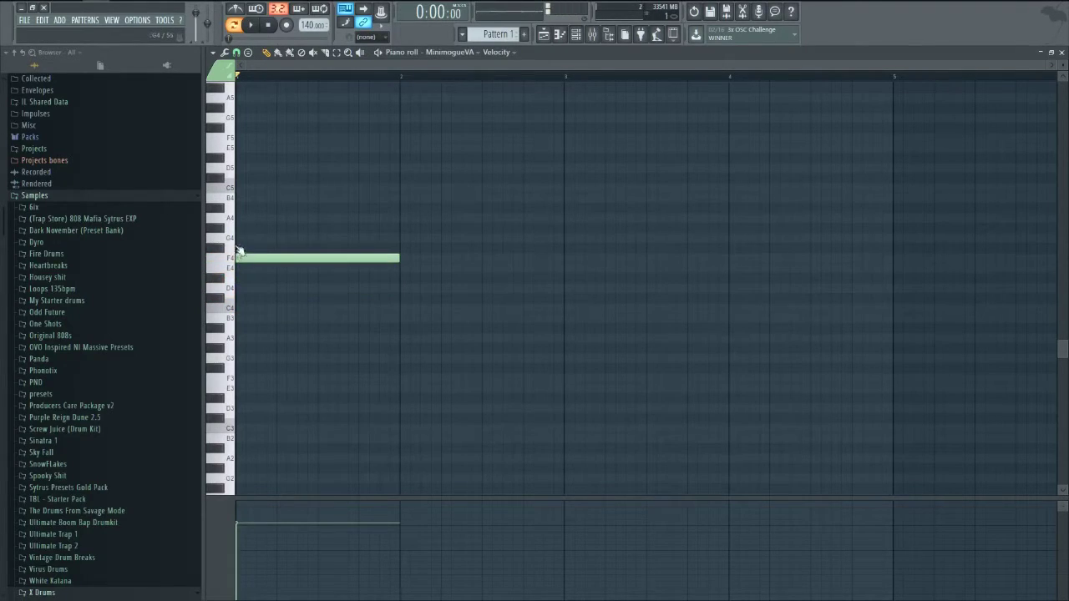
{"action": "left_click", "coordinate": [241, 238]}
{"action": "right_click", "coordinate": [253, 258]}
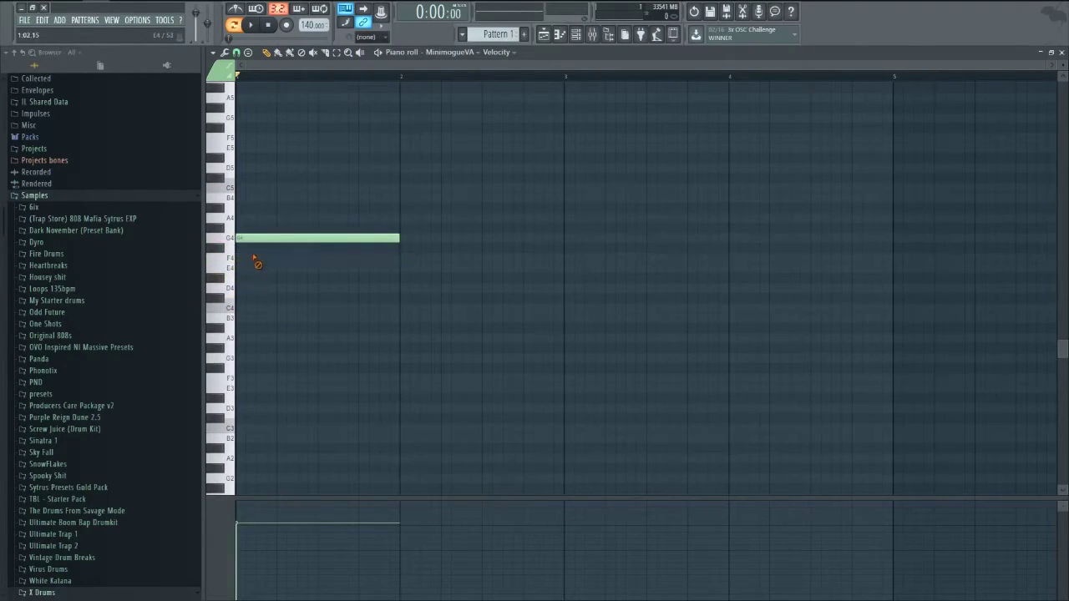
{"action": "key", "text": "ctrl+a"}
{"action": "key", "text": "alt+u"}
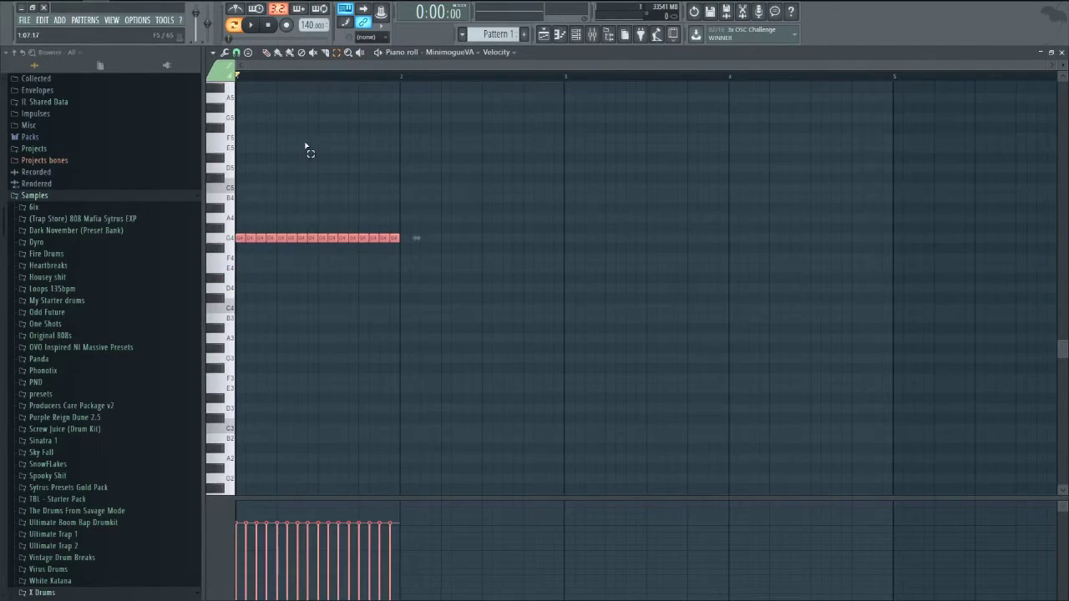
Step: Duplicate the chopped G4 notes into bar 2, transpose the copies down to D4 and play the pattern briefly
{"action": "key", "text": "ctrl+b"}
{"action": "key", "text": "shift+Down"}
{"action": "key", "text": "shift+Down"}
{"action": "key", "text": "shift+Down"}
{"action": "key", "text": "shift+Down"}
{"action": "key", "text": "shift+Down"}
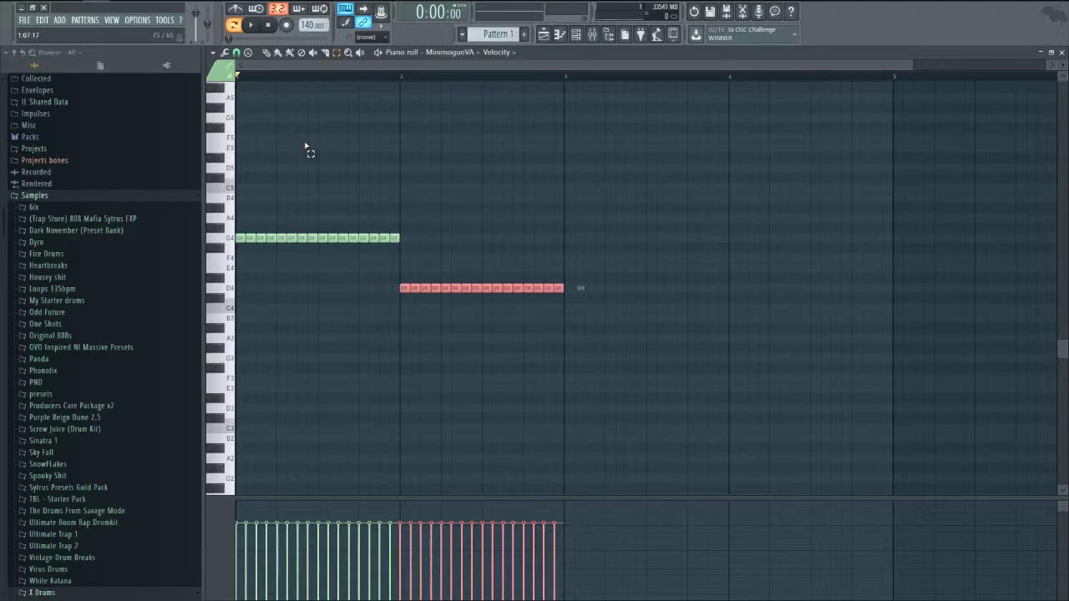
{"action": "left_click", "coordinate": [251, 25]}
{"action": "key", "text": "space"}
Step: Thin the pattern to four alternating G4 notes in the first half of bar 1, deleting all remaining notes
{"action": "left_click", "coordinate": [267, 52]}
{"action": "right_click", "coordinate": [250, 238]}
{"action": "right_click", "coordinate": [271, 238]}
{"action": "right_click", "coordinate": [290, 239]}
{"action": "right_click", "coordinate": [311, 239]}
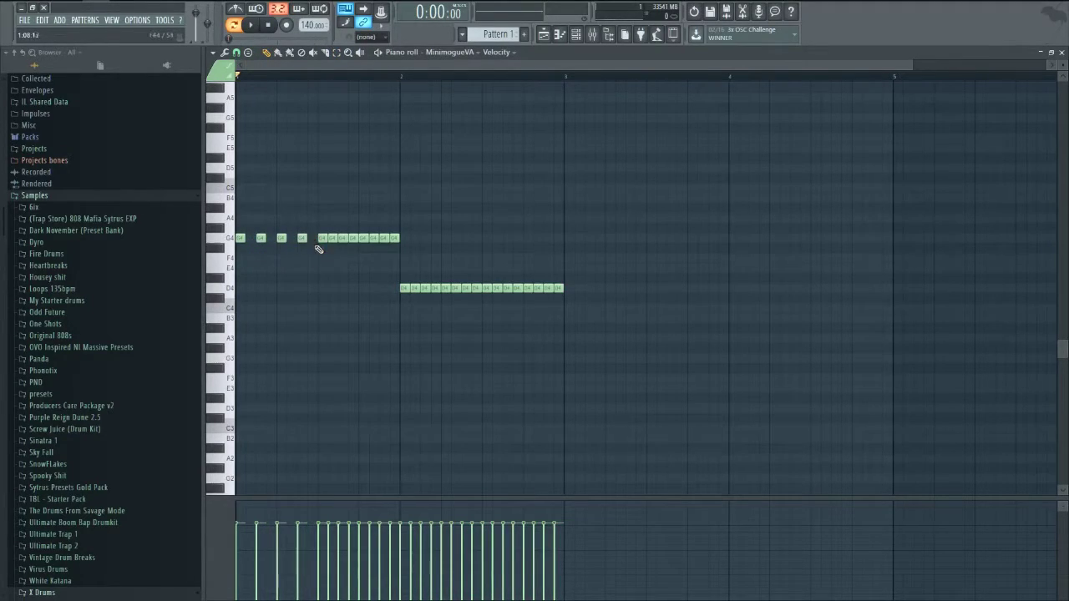
{"action": "left_click_drag", "start_coordinate": [321, 250], "coordinate": [587, 300]}
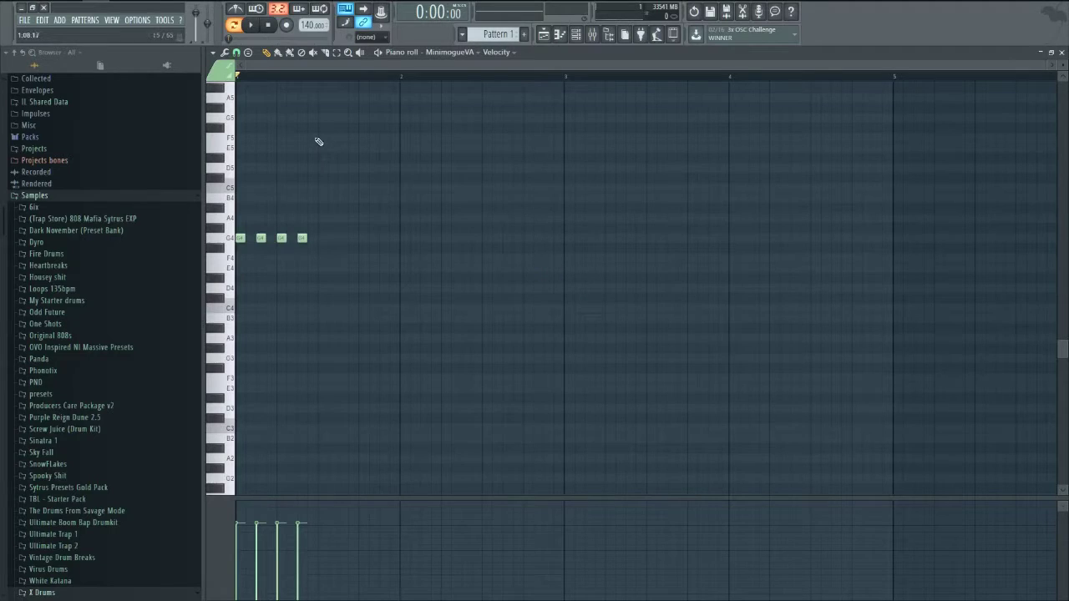
Step: Duplicate the four G4 notes to fill bar 1 and continue them through bar 2 transposed down to D4
{"action": "key", "text": "ctrl+a"}
{"action": "key", "text": "ctrl+b"}
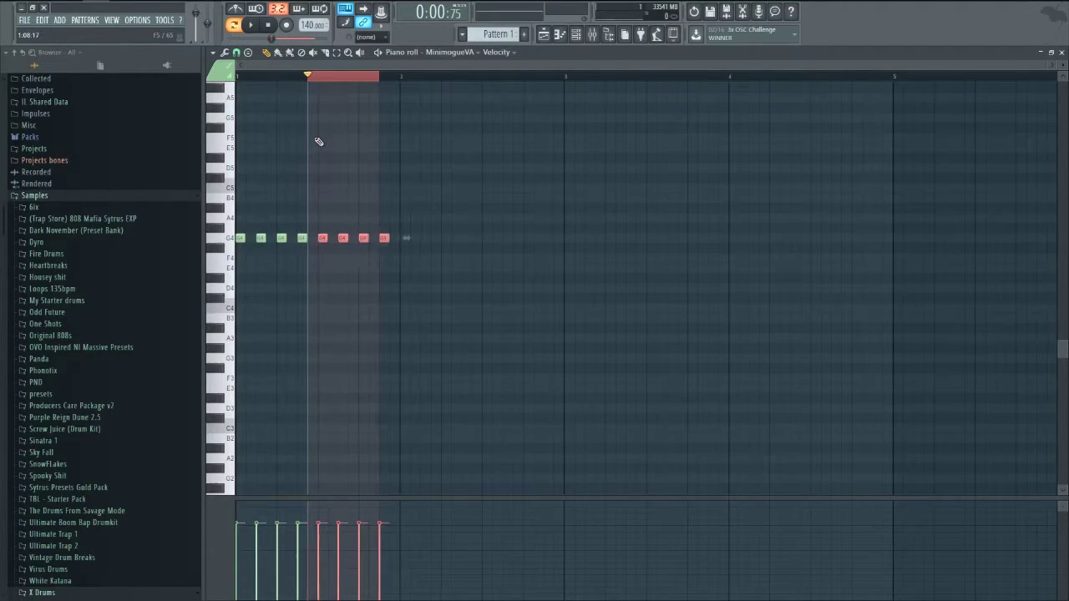
{"action": "key", "text": "ctrl+b"}
{"action": "key", "text": "Down"}
{"action": "key", "text": "Down"}
{"action": "key", "text": "Down"}
{"action": "key", "text": "Down"}
{"action": "key", "text": "Down"}
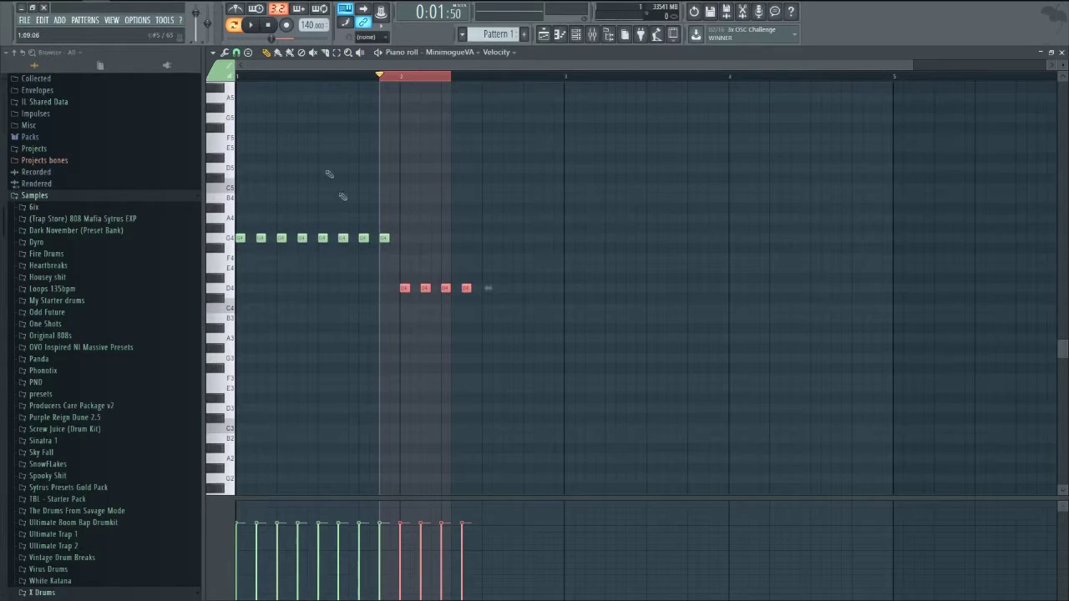
{"action": "key", "text": "ctrl+b"}
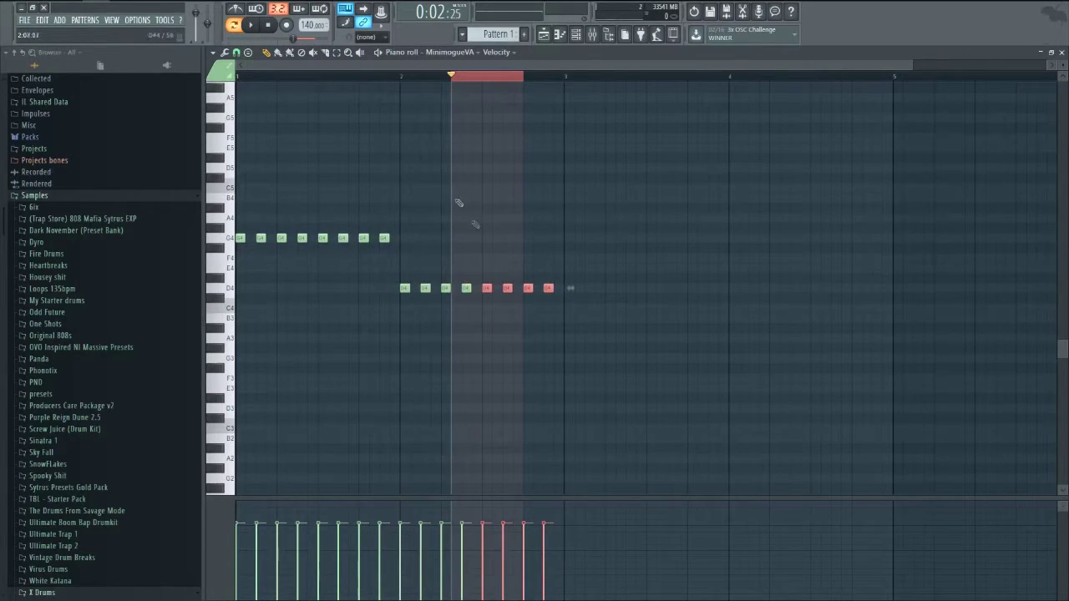
{"action": "left_click", "coordinate": [484, 77]}
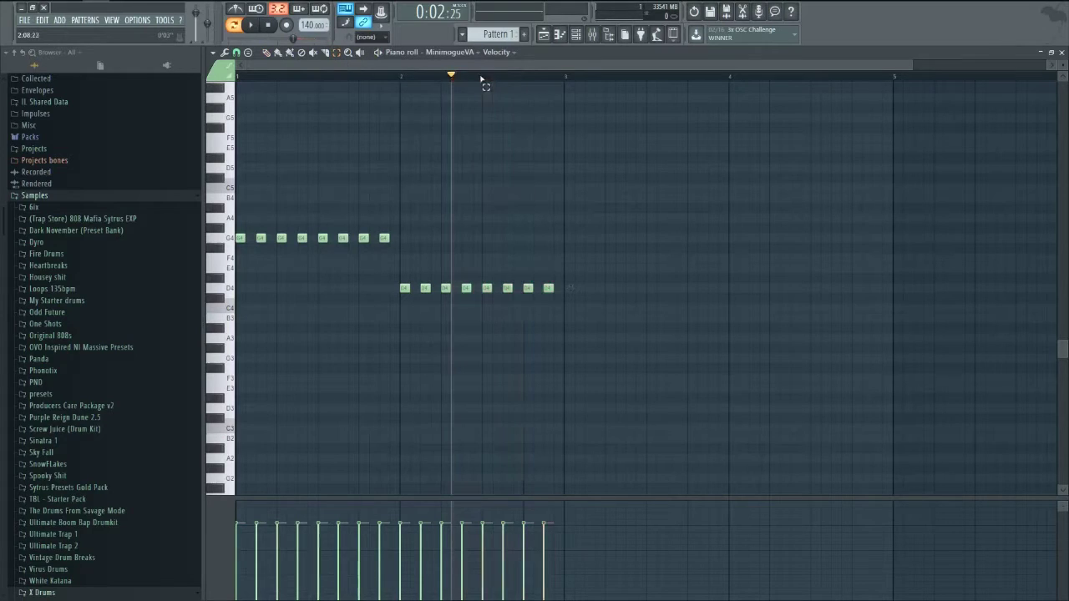
Step: Audition the two-bar melody, close the piano roll and play it again with the MiniMogueVA panel open
{"action": "left_click", "coordinate": [262, 25]}
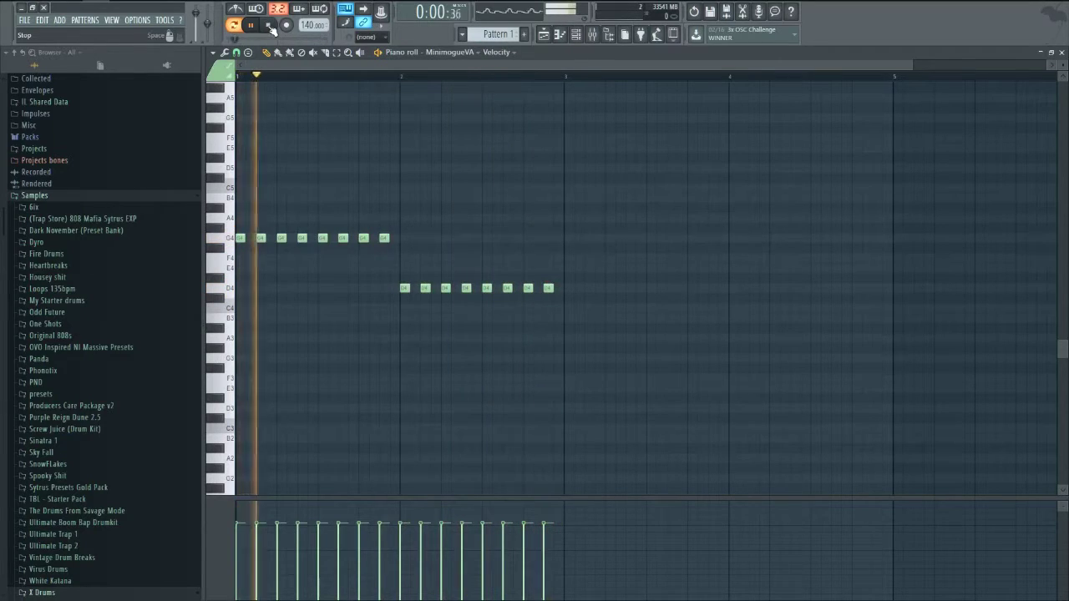
{"action": "left_click", "coordinate": [269, 26]}
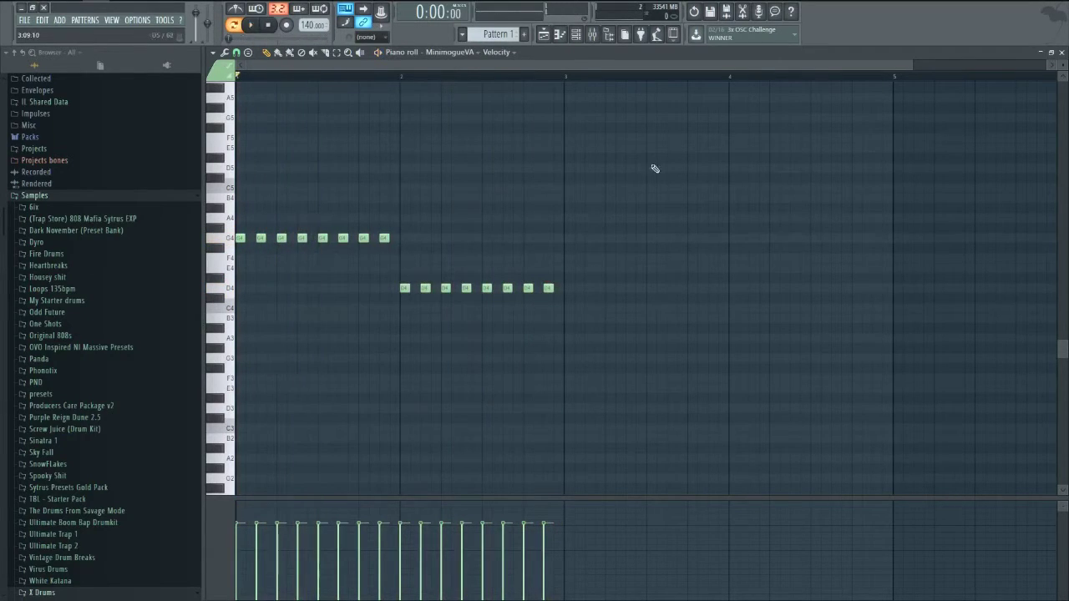
{"action": "left_click", "coordinate": [1061, 52]}
{"action": "left_click", "coordinate": [351, 192]}
{"action": "key", "text": "space"}
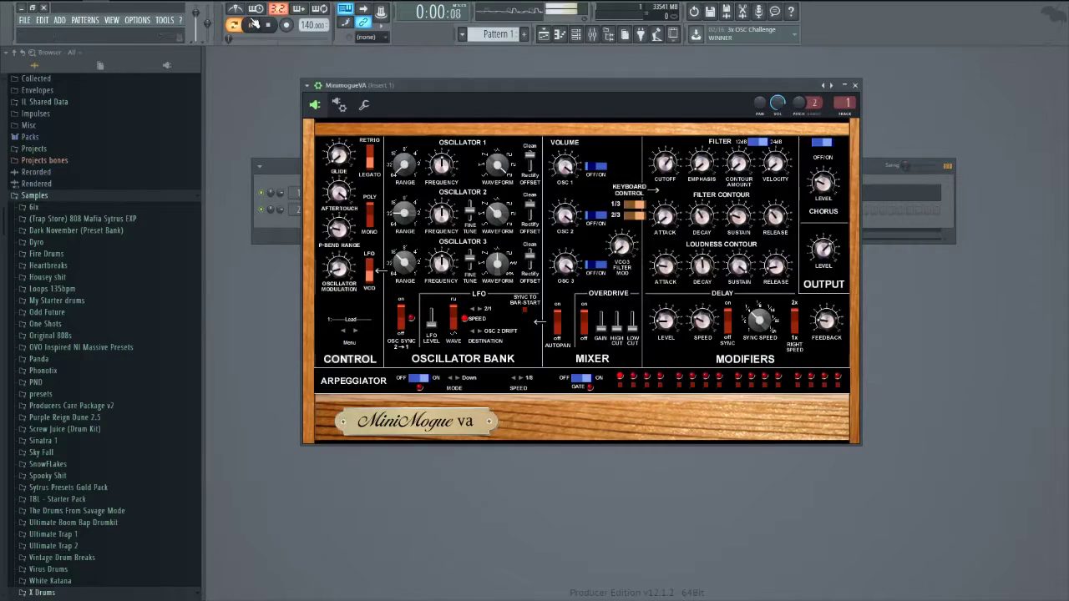
{"action": "key", "text": "space"}
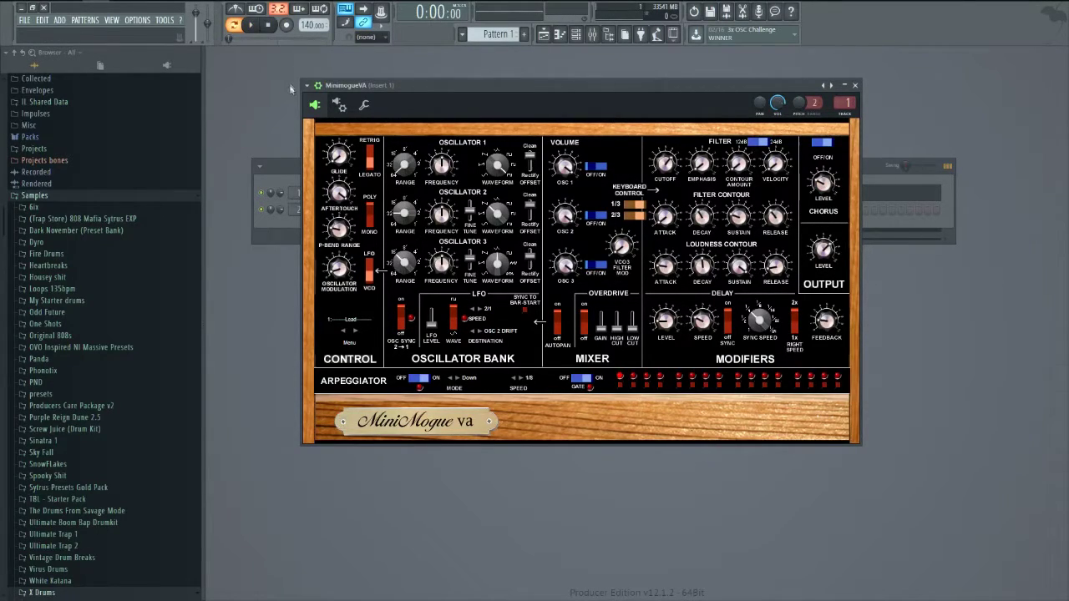
Step: Adjust MiniMogueVA's filter cutoff and set oscillator 1's waveform to 2.95 while auditioning the pattern
{"action": "left_click", "coordinate": [261, 27]}
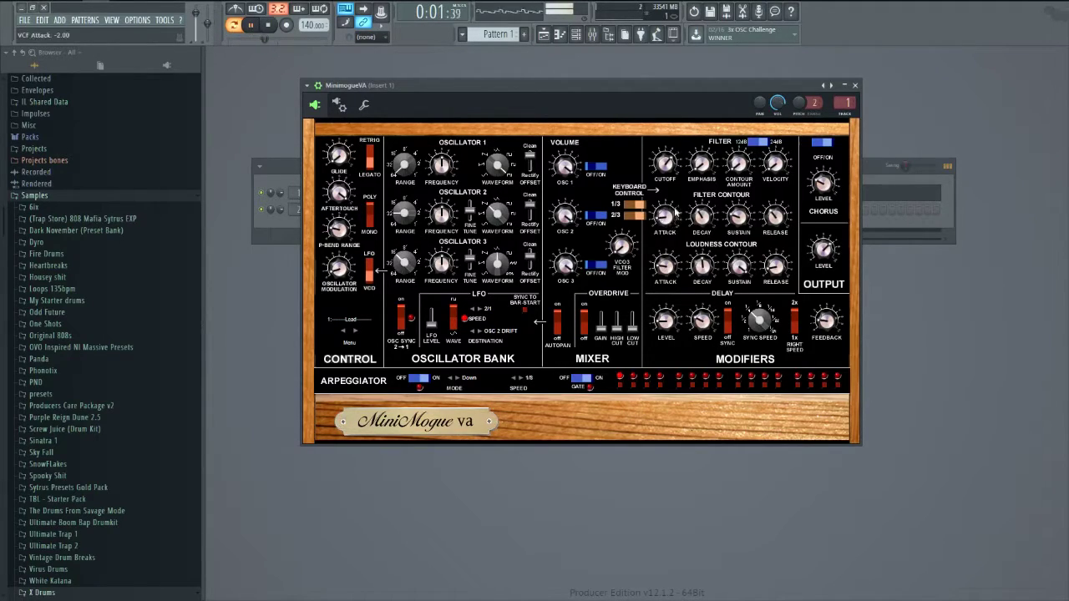
{"action": "left_click_drag", "start_coordinate": [660, 164], "coordinate": [665, 104]}
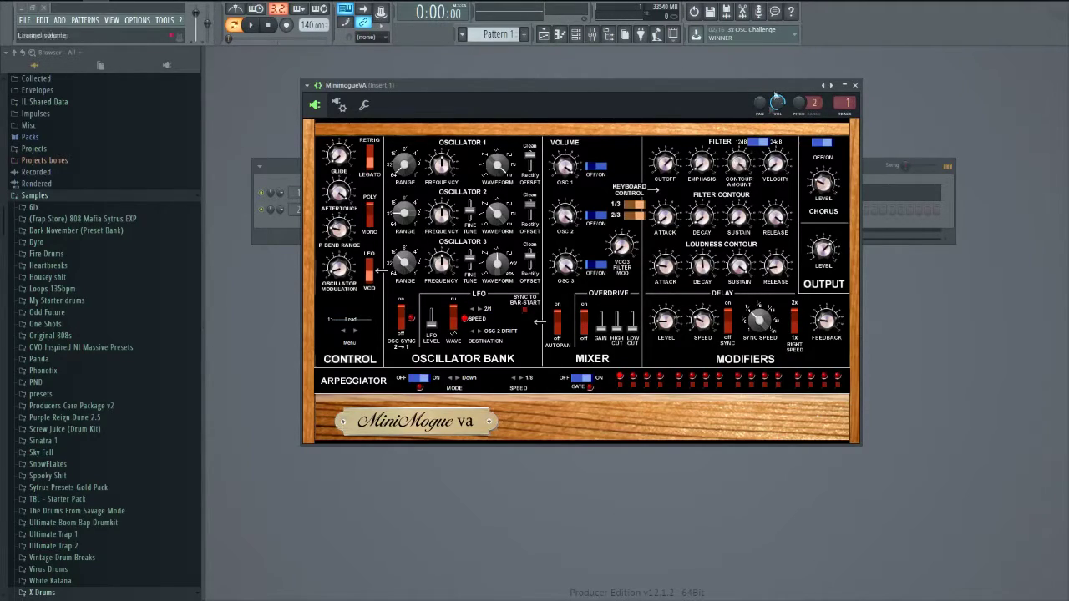
{"action": "left_click", "coordinate": [250, 24]}
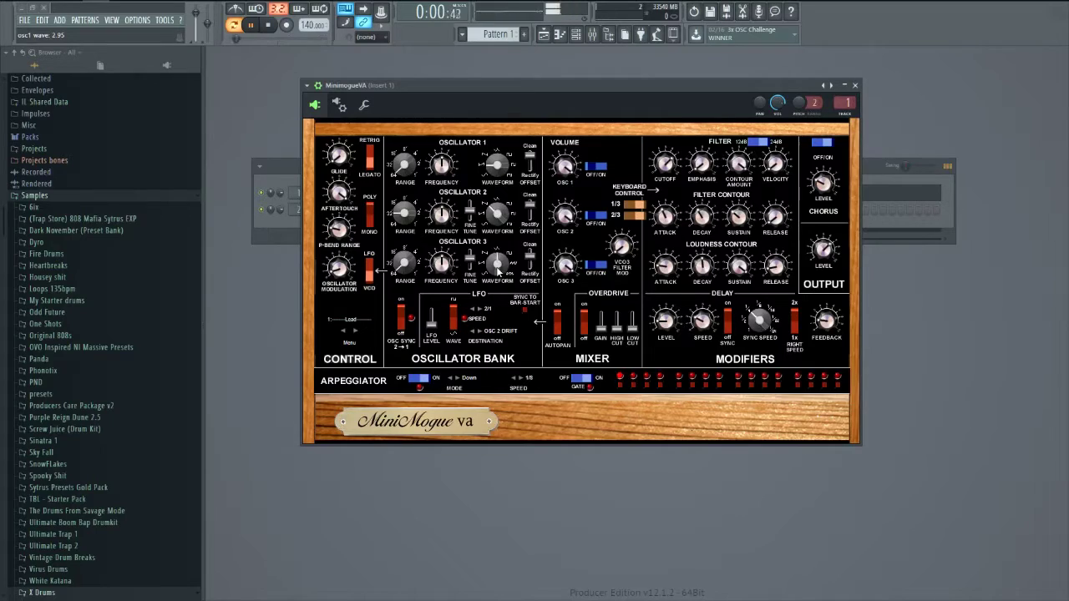
{"action": "left_click", "coordinate": [267, 24]}
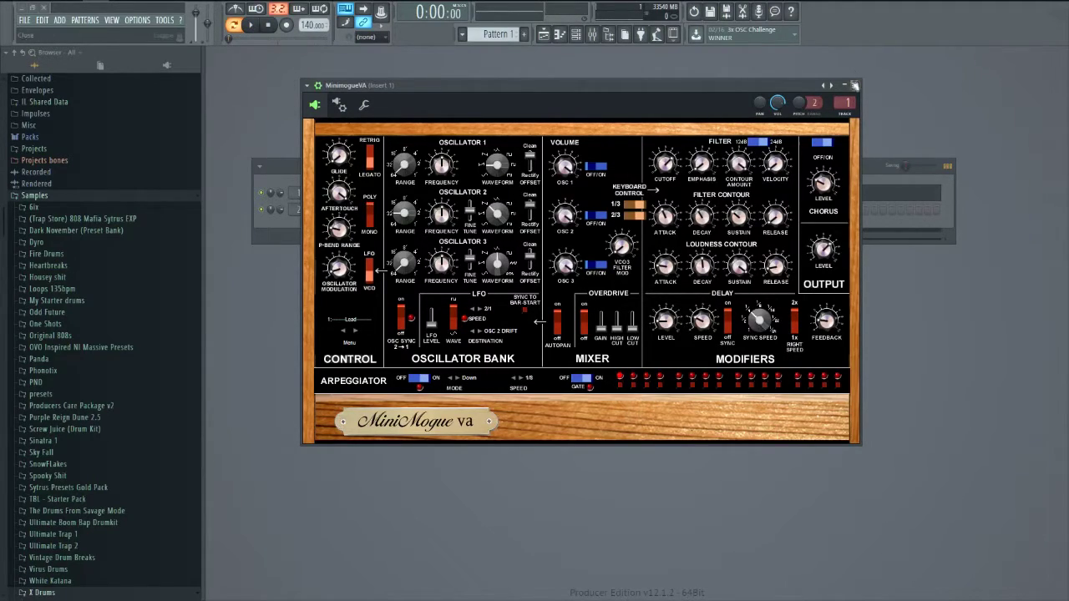
Step: Close MiniMogueVA, reopen its channel's piano roll and erase the entire G4 and D4 melody
{"action": "left_click", "coordinate": [856, 86]}
{"action": "right_click", "coordinate": [359, 192]}
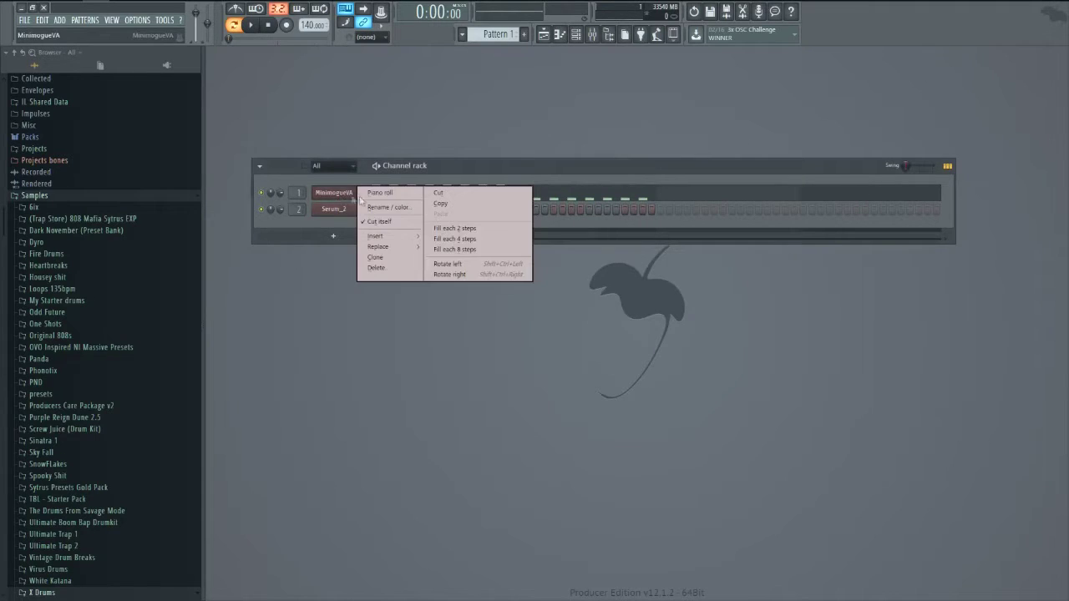
{"action": "left_click", "coordinate": [372, 193]}
{"action": "mouse_move", "coordinate": [256, 242]}
{"action": "left_mouse_down"}
{"action": "mouse_move", "coordinate": [245, 242]}
{"action": "mouse_move", "coordinate": [432, 245]}
{"action": "mouse_move", "coordinate": [406, 302]}
{"action": "mouse_move", "coordinate": [618, 279]}
{"action": "left_mouse_up"}
Step: Audition A#4 and neighbouring octaves, and place a one-beat A#4 note at the start of bar 1
{"action": "left_click", "coordinate": [222, 208]}
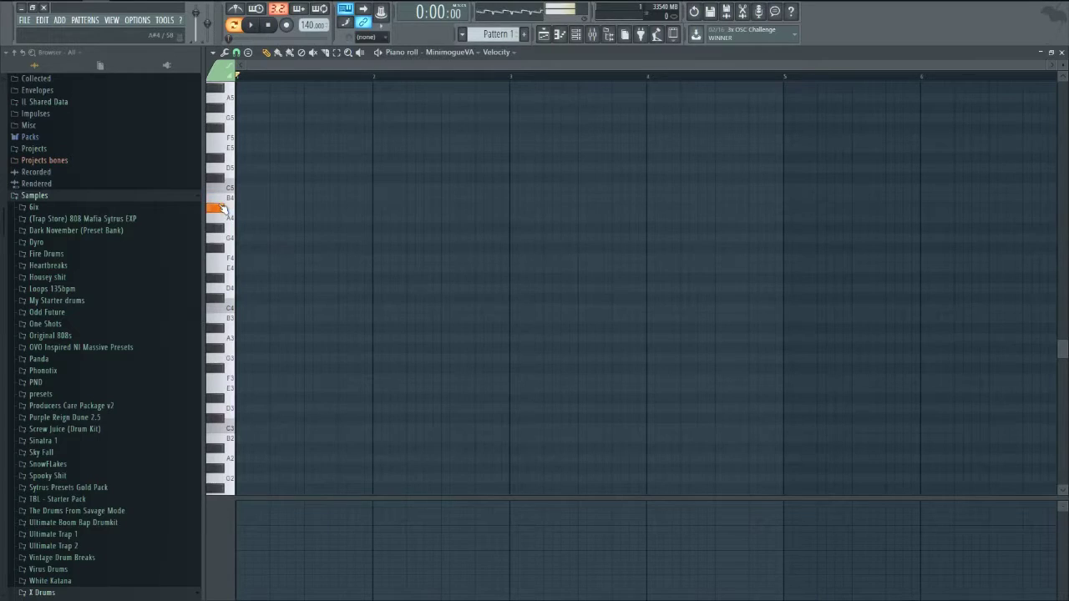
{"action": "scroll", "coordinate": [248, 250], "scroll_direction": "down", "scroll_amount": 3}
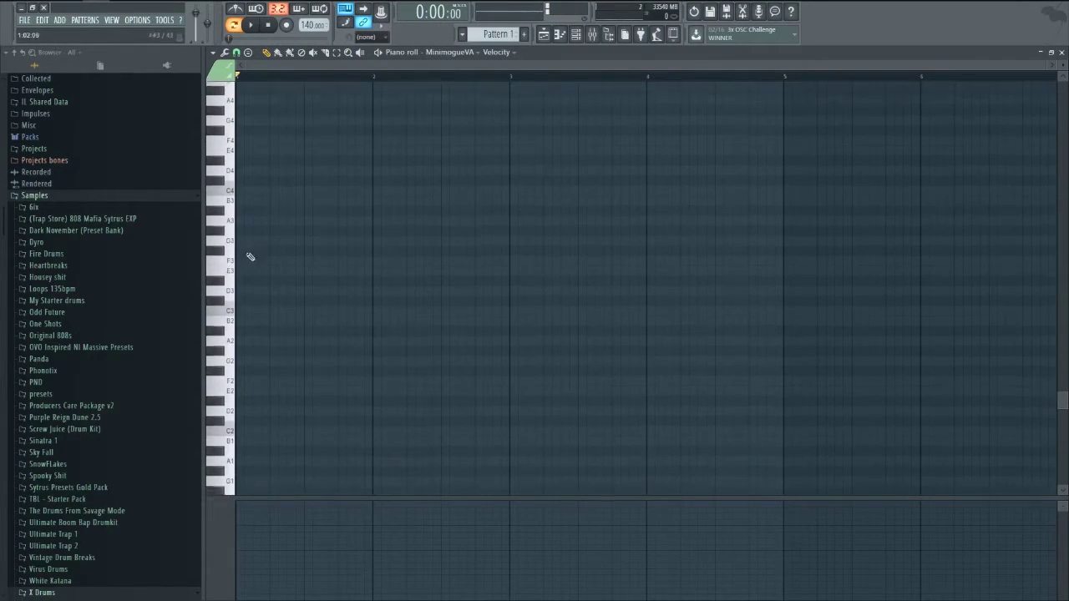
{"action": "left_click", "coordinate": [219, 211]}
{"action": "scroll", "coordinate": [218, 211], "scroll_direction": "up", "scroll_amount": 3}
{"action": "left_click", "coordinate": [216, 210]}
{"action": "left_click", "coordinate": [251, 208]}
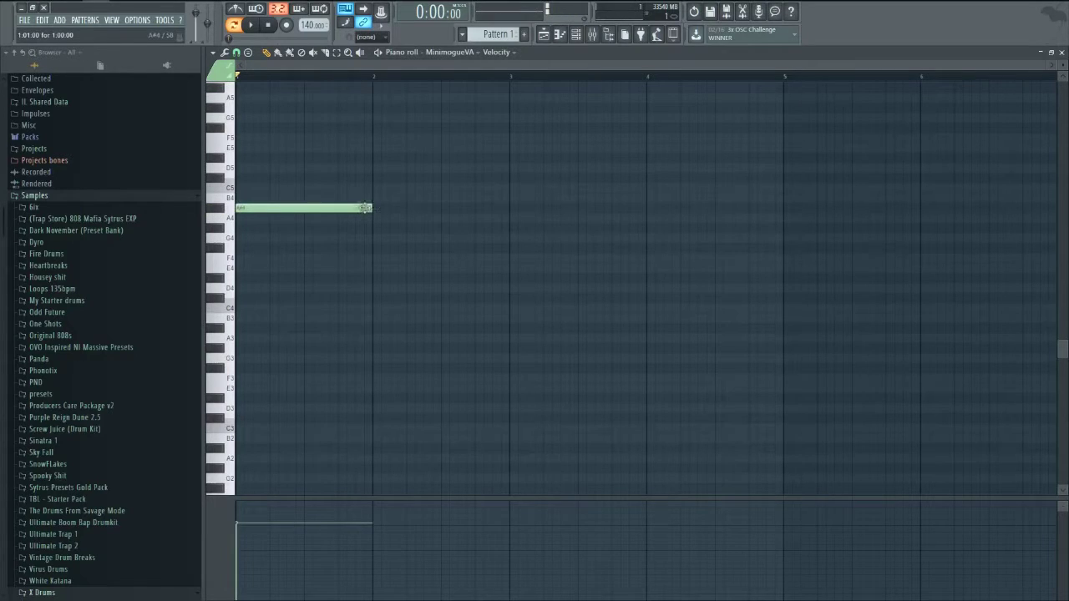
{"action": "left_click_drag", "start_coordinate": [367, 208], "coordinate": [265, 218]}
Step: Open the Tempo tapper and tap in a project tempo of 74 BPM
{"action": "right_click", "coordinate": [312, 24]}
{"action": "left_click", "coordinate": [409, 31]}
{"action": "key", "text": "space"}
{"action": "key", "text": "space"}
{"action": "key", "text": "space"}
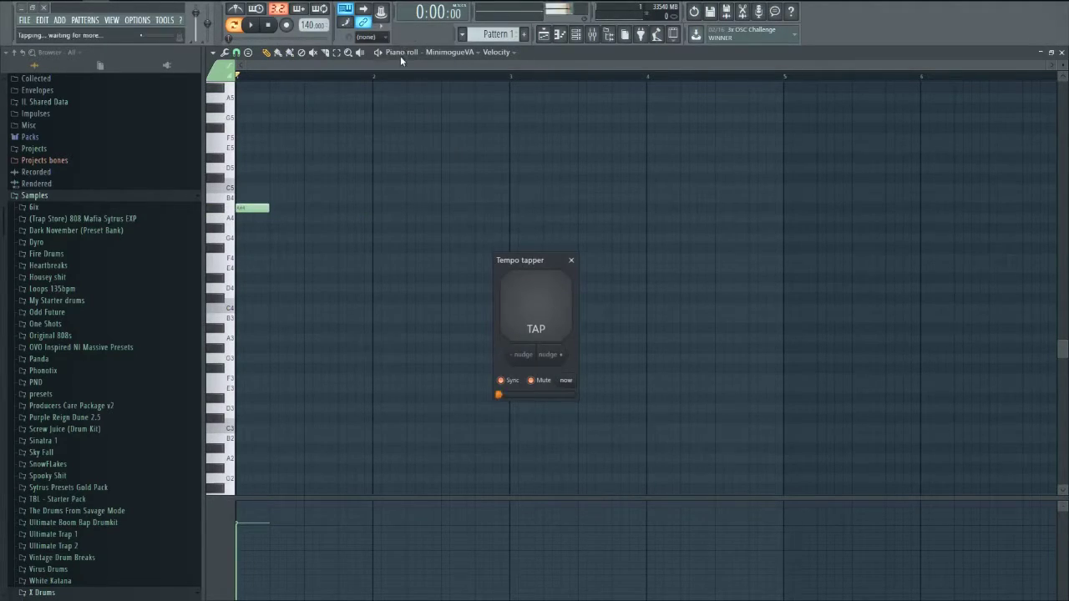
{"action": "key", "text": "space"}
{"action": "key", "text": "space"}
{"action": "key", "text": "space"}
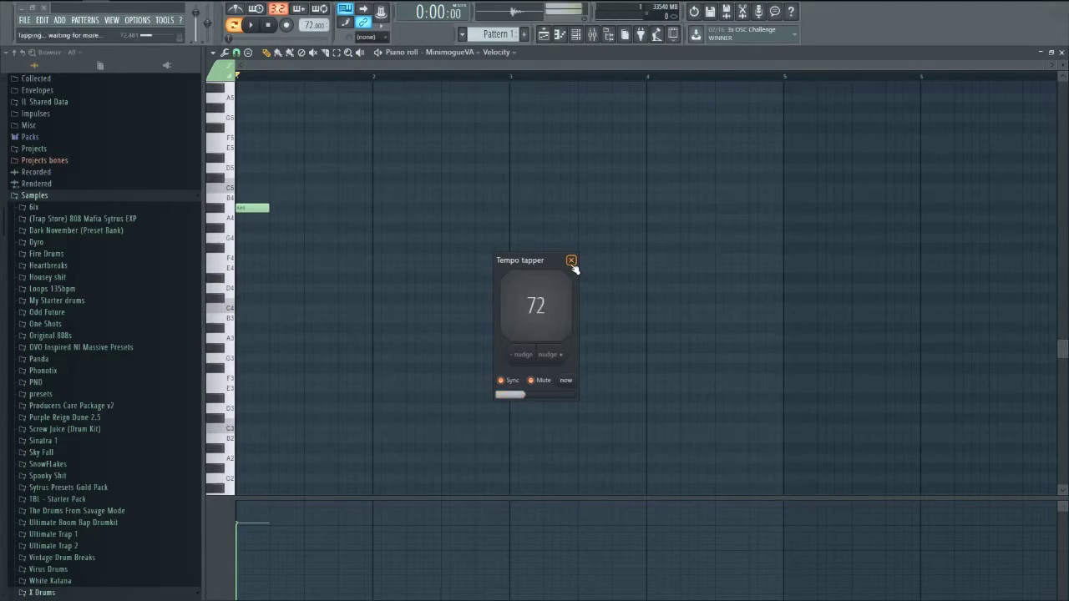
{"action": "key", "text": "space"}
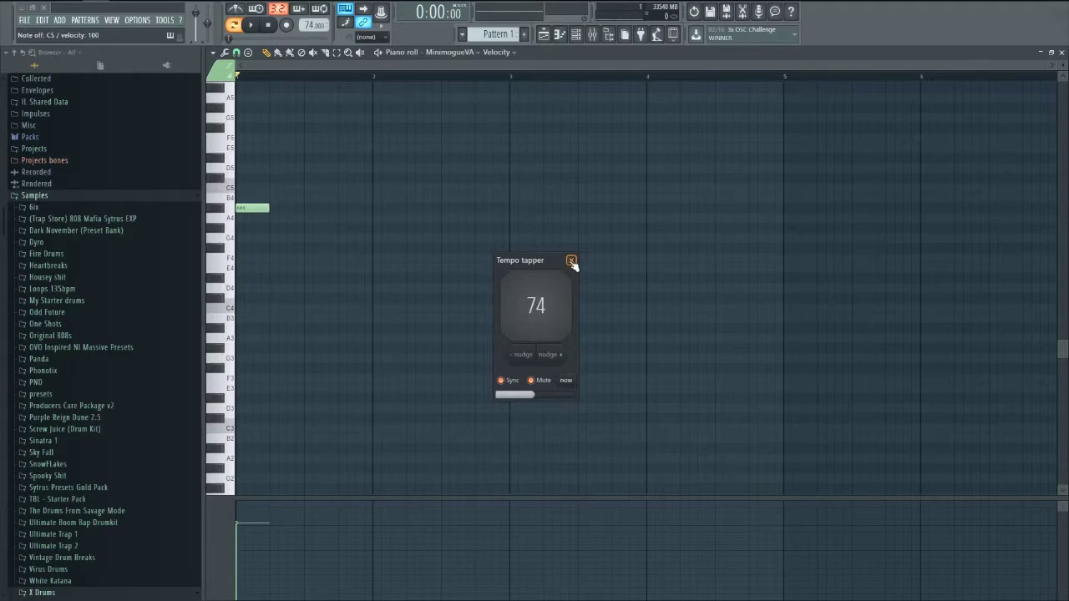
Step: Close the Tempo tapper, raise the project tempo to 150 BPM and audition the pattern
{"action": "left_click", "coordinate": [571, 262]}
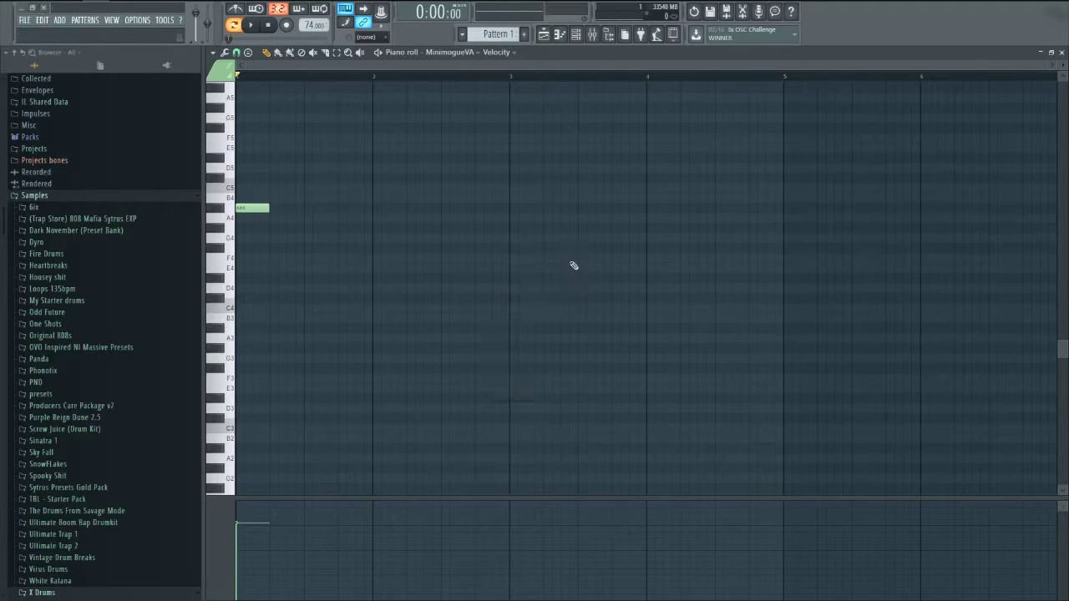
{"action": "left_click", "coordinate": [309, 26]}
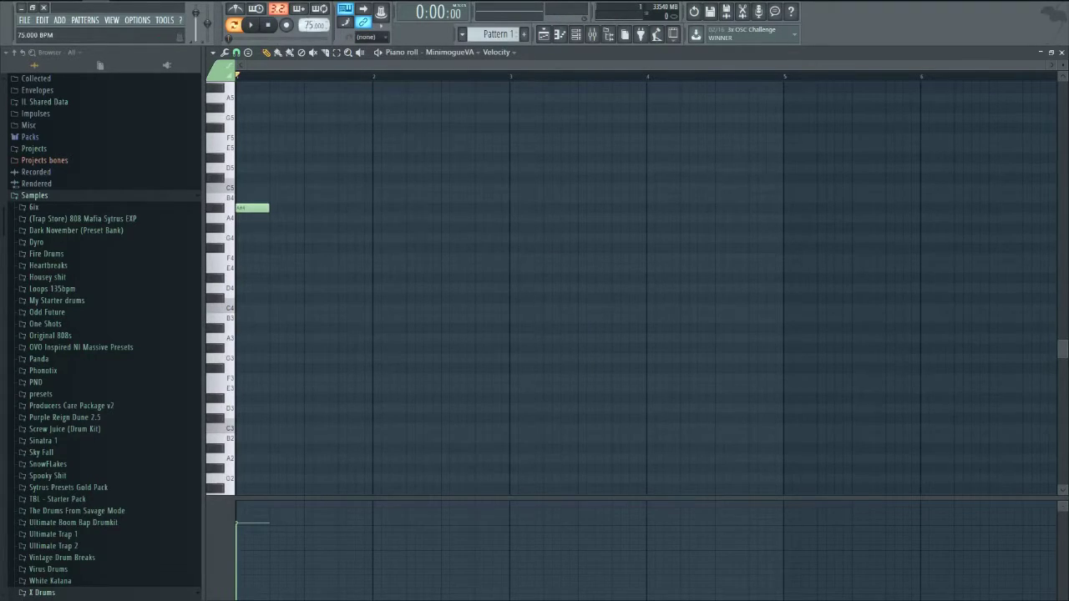
{"action": "left_click", "coordinate": [250, 24]}
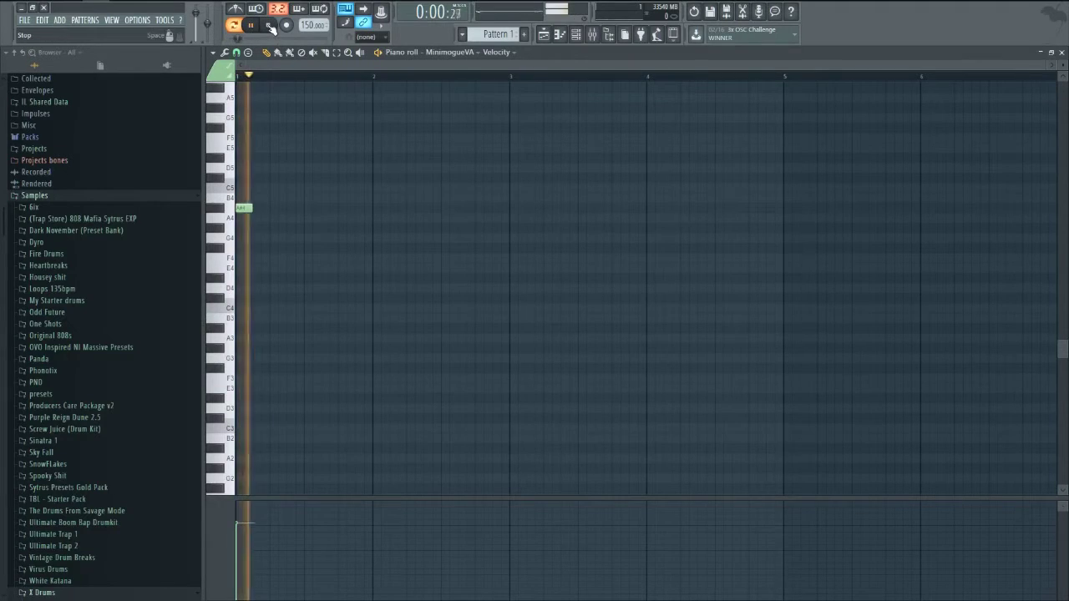
Step: Place half-beat notes for B4 at the start of bar 2 and G#4 at the start of bar 3
{"action": "left_click", "coordinate": [378, 198]}
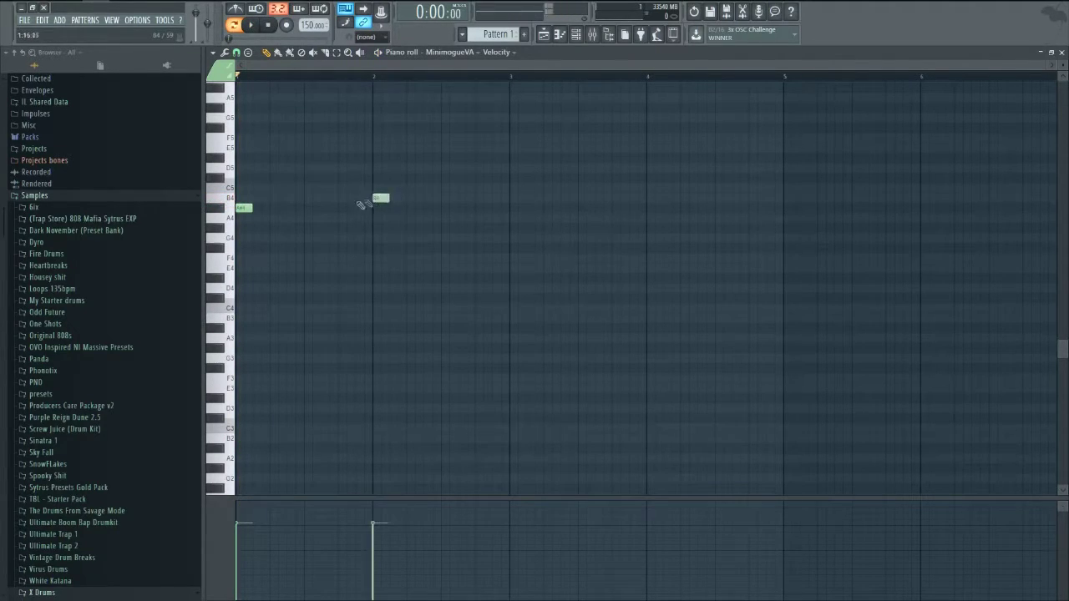
{"action": "left_click", "coordinate": [224, 235]}
{"action": "left_click", "coordinate": [219, 233]}
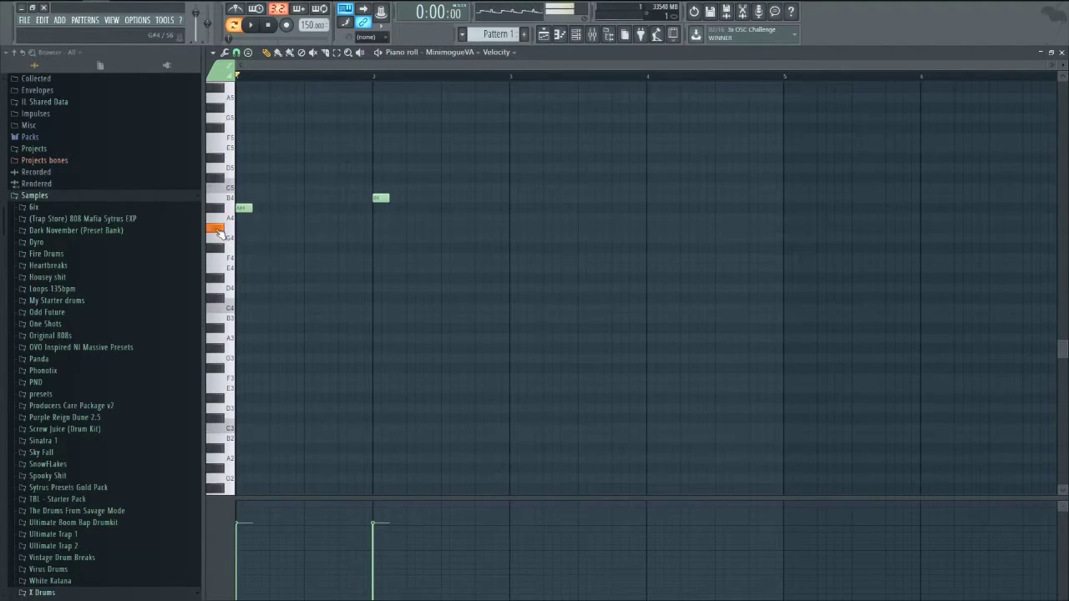
{"action": "left_click", "coordinate": [515, 228]}
Step: Audition lower keys, place a half-beat D#4 note at the start of bar 4 and play back the pattern
{"action": "left_click", "coordinate": [234, 244]}
{"action": "left_click", "coordinate": [224, 251]}
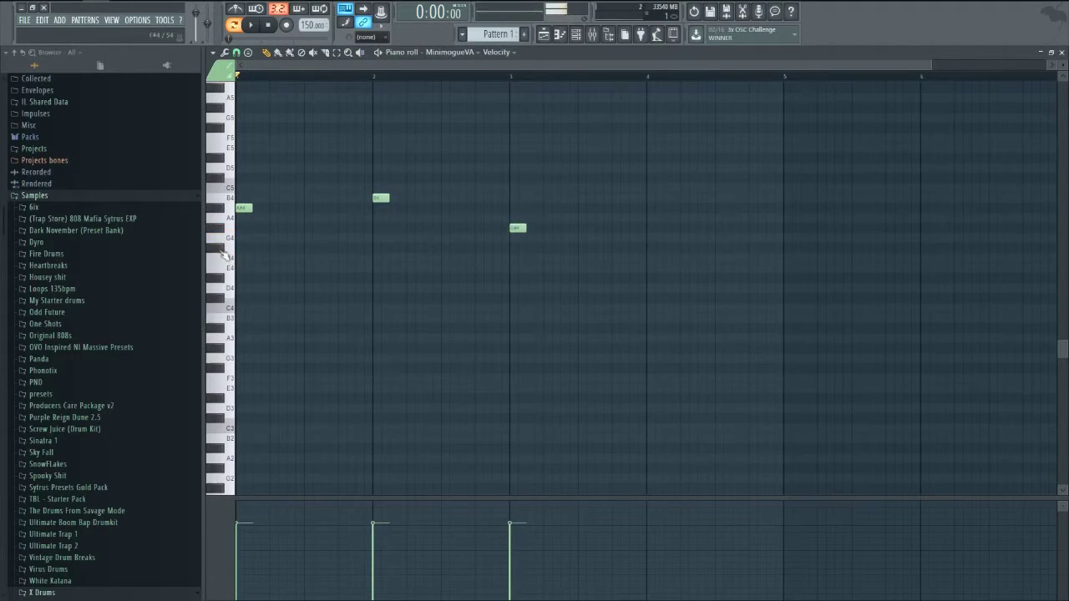
{"action": "left_click", "coordinate": [223, 286]}
{"action": "left_click", "coordinate": [226, 285]}
{"action": "left_click", "coordinate": [641, 278]}
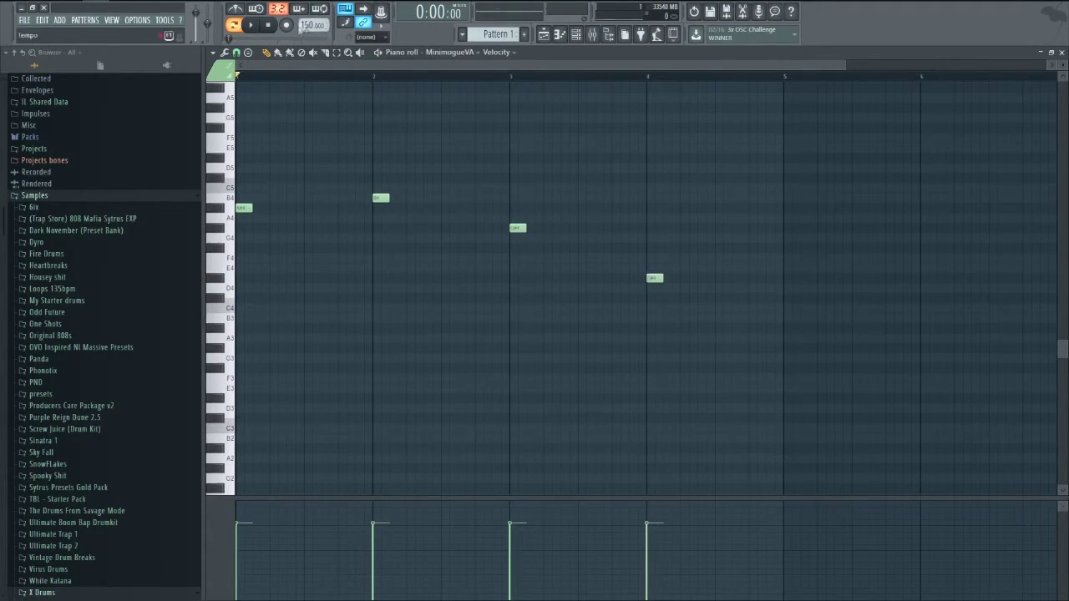
{"action": "left_click", "coordinate": [262, 26]}
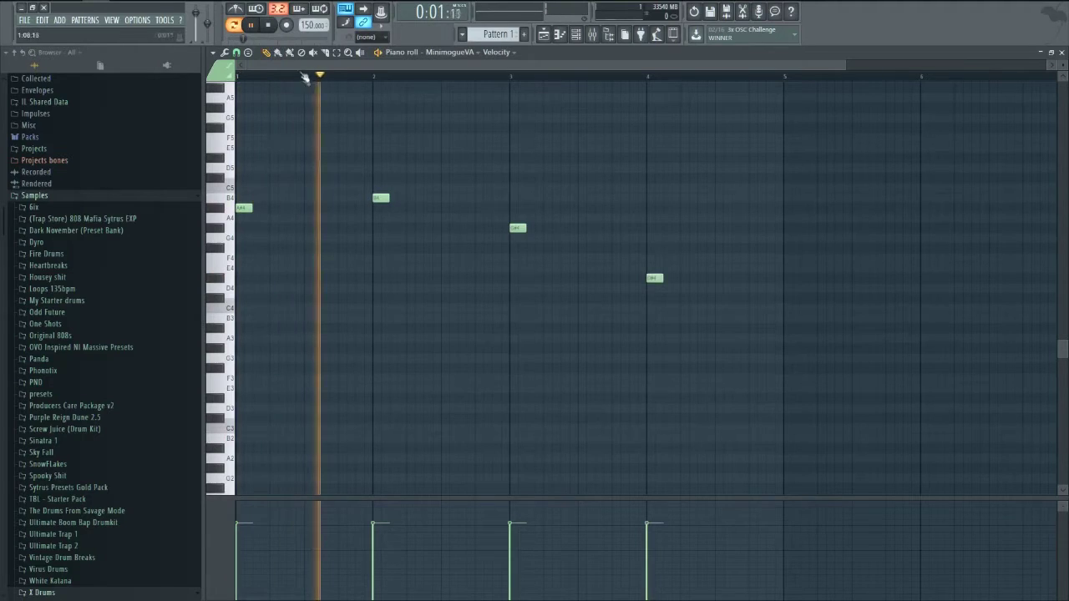
{"action": "left_click", "coordinate": [268, 27]}
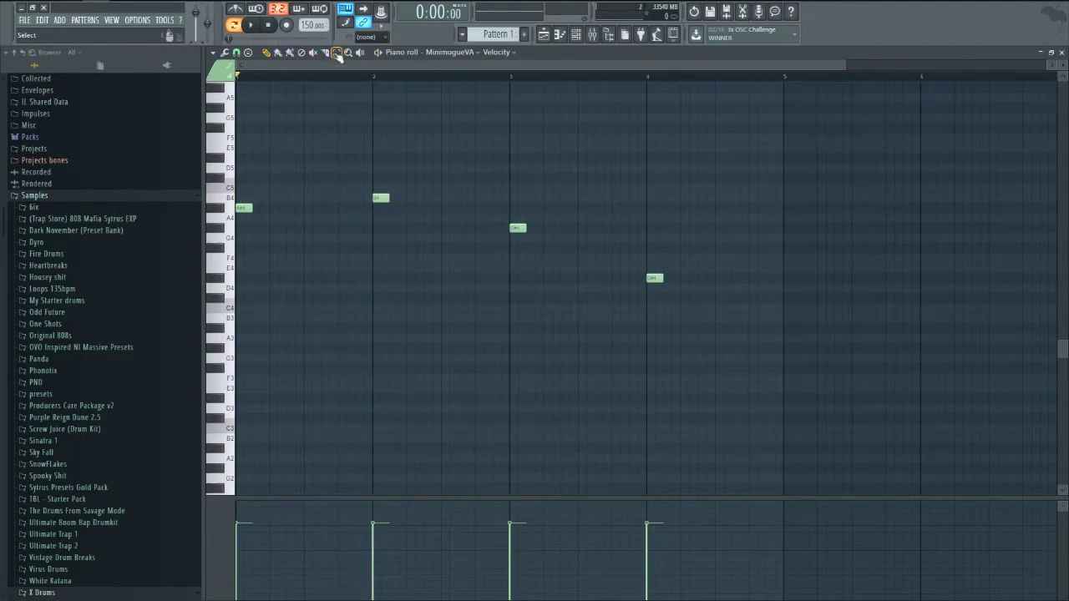
Step: Select the B4, G#4 and D#4 notes and shift them earlier together until B4 starts on beat 3 of bar 1
{"action": "left_click_drag", "start_coordinate": [693, 317], "coordinate": [335, 184]}
{"action": "key", "text": "shift+Left"}
{"action": "key", "text": "shift+Left"}
{"action": "key", "text": "shift+Left"}
{"action": "key", "text": "shift+Left"}
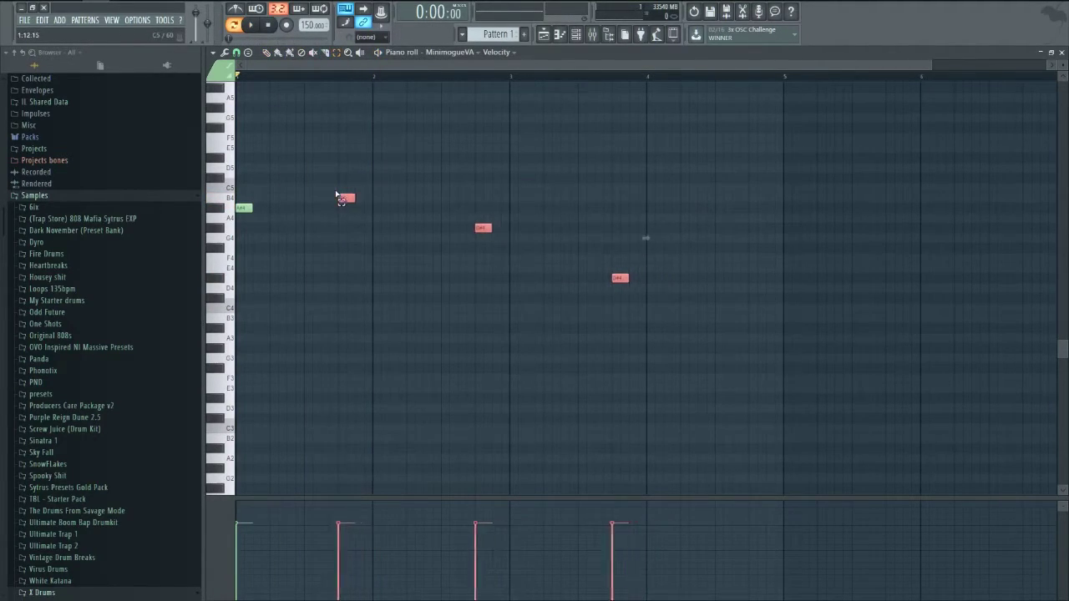
Step: Select the G#4 and D#4 notes and shift them earlier together until G#4 starts at the beginning of bar 2
{"action": "left_click_drag", "start_coordinate": [598, 302], "coordinate": [401, 179]}
{"action": "key", "text": "shift+Left"}
{"action": "key", "text": "shift+Left"}
{"action": "key", "text": "shift+Left"}
{"action": "key", "text": "shift+Left"}
{"action": "key", "text": "shift+Left"}
{"action": "key", "text": "shift+Left"}
{"action": "key", "text": "shift+Left"}
{"action": "key", "text": "shift+Left"}
{"action": "key", "text": "shift+Left"}
{"action": "key", "text": "shift+Left"}
{"action": "key", "text": "shift+Left"}
{"action": "key", "text": "shift+Left"}
{"action": "key", "text": "shift+Left"}
{"action": "key", "text": "shift+Left"}
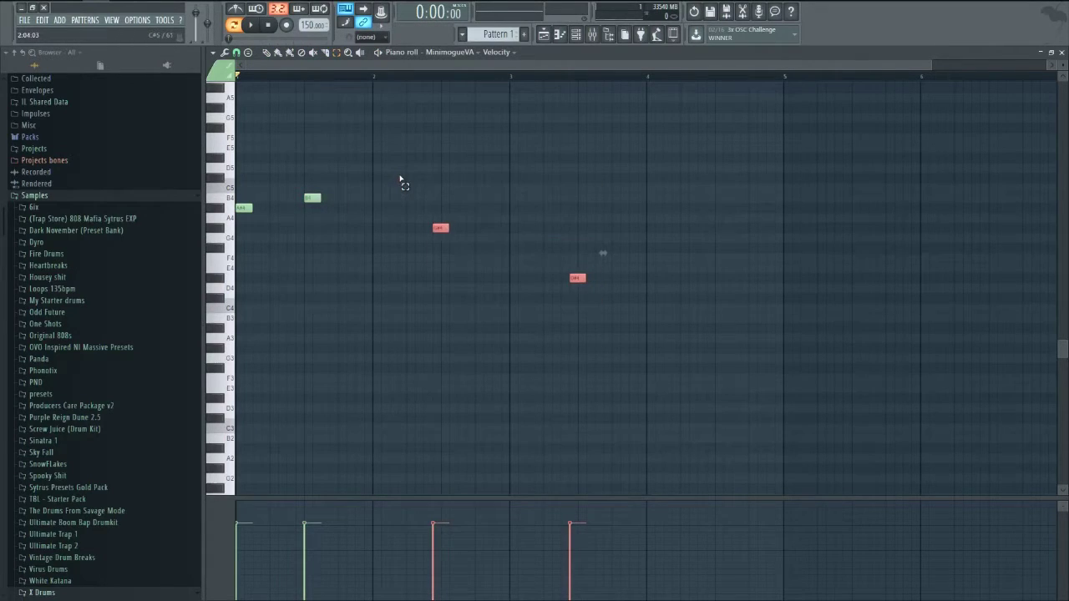
{"action": "key", "text": "shift+Left"}
Step: Select the D#4 note and shift it earlier to beat 3 of bar 2
{"action": "left_click_drag", "start_coordinate": [406, 181], "coordinate": [594, 298]}
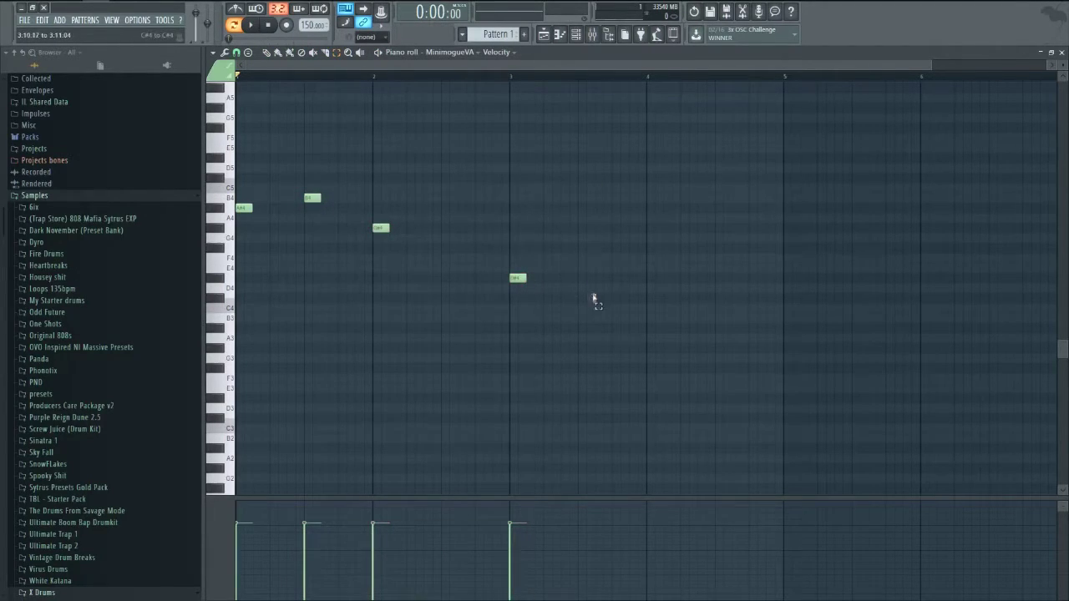
{"action": "key", "text": "shift+Left"}
{"action": "key", "text": "shift+Left"}
{"action": "key", "text": "shift+Left"}
{"action": "key", "text": "shift+Left"}
{"action": "key", "text": "shift+Left"}
{"action": "key", "text": "shift+Left"}
{"action": "key", "text": "shift+Left"}
{"action": "key", "text": "shift+Left"}
{"action": "key", "text": "shift+Left"}
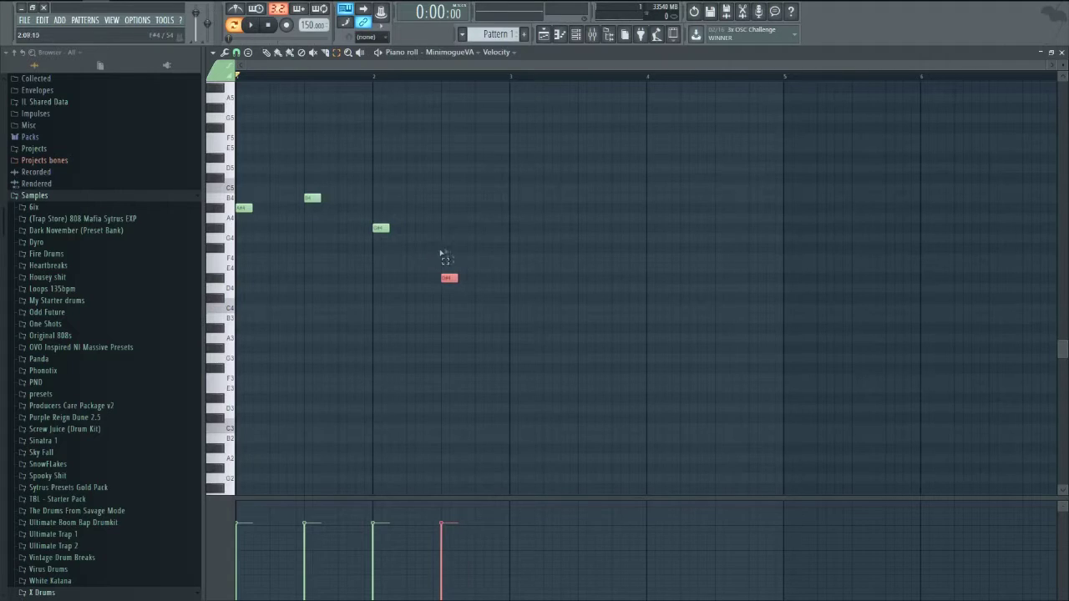
Step: Lower the project tempo to 91 BPM in stages while auditioning the four-note pattern, ending with playback stopped
{"action": "left_click", "coordinate": [251, 25]}
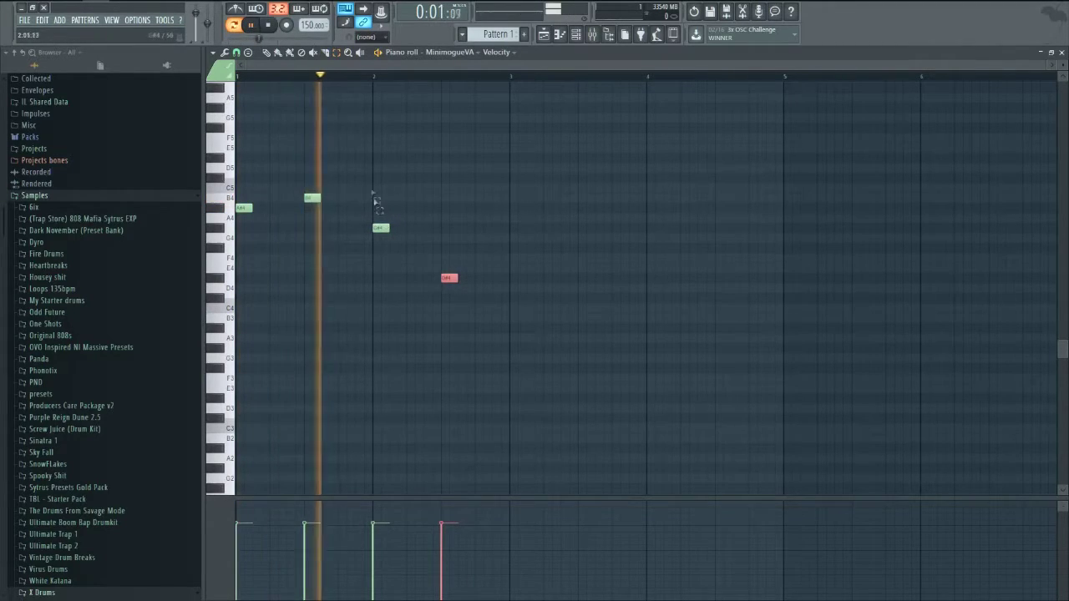
{"action": "key", "text": "space"}
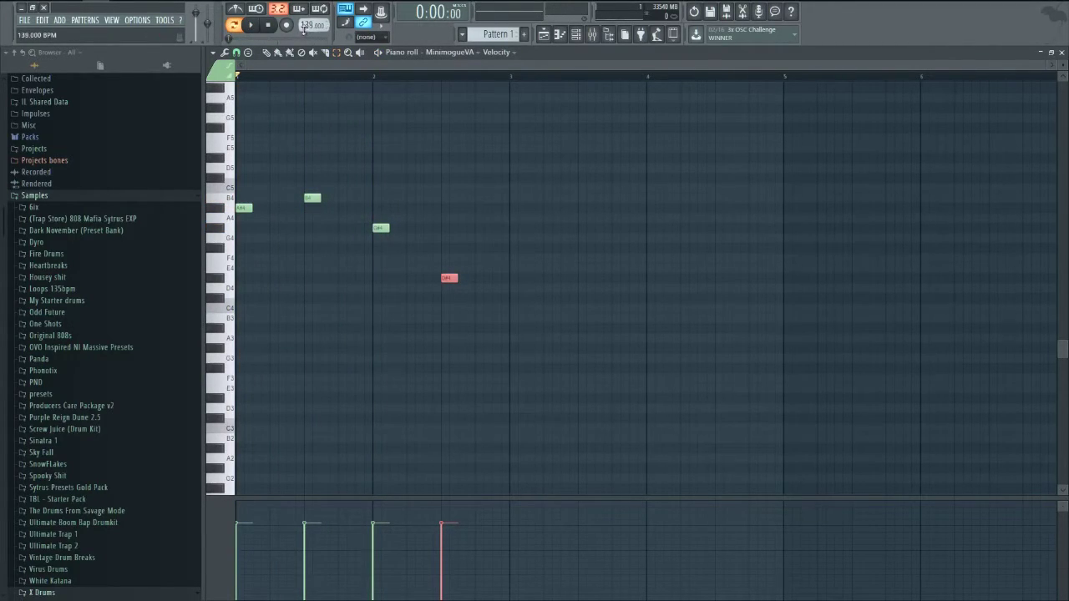
{"action": "key", "text": "space"}
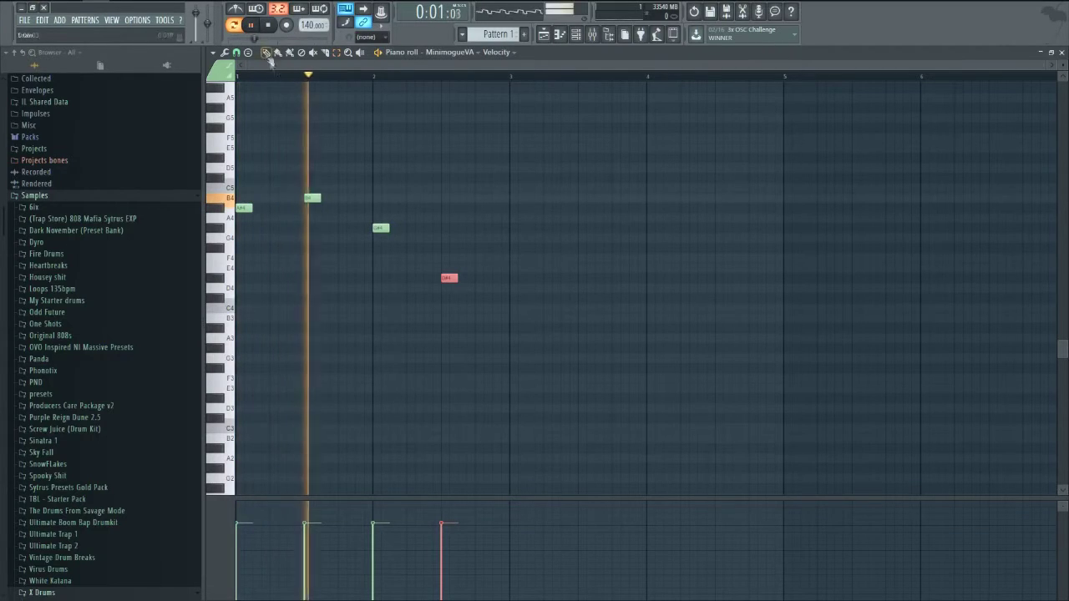
{"action": "scroll", "coordinate": [300, 26], "scroll_direction": "up", "scroll_amount": 10}
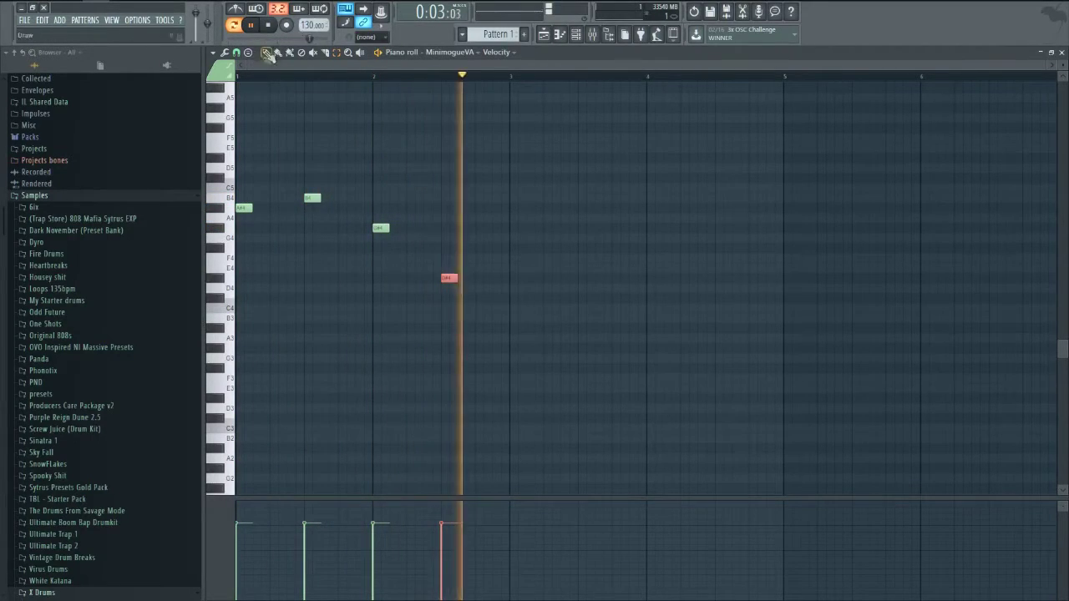
{"action": "scroll", "coordinate": [305, 26], "scroll_direction": "down", "scroll_amount": 20}
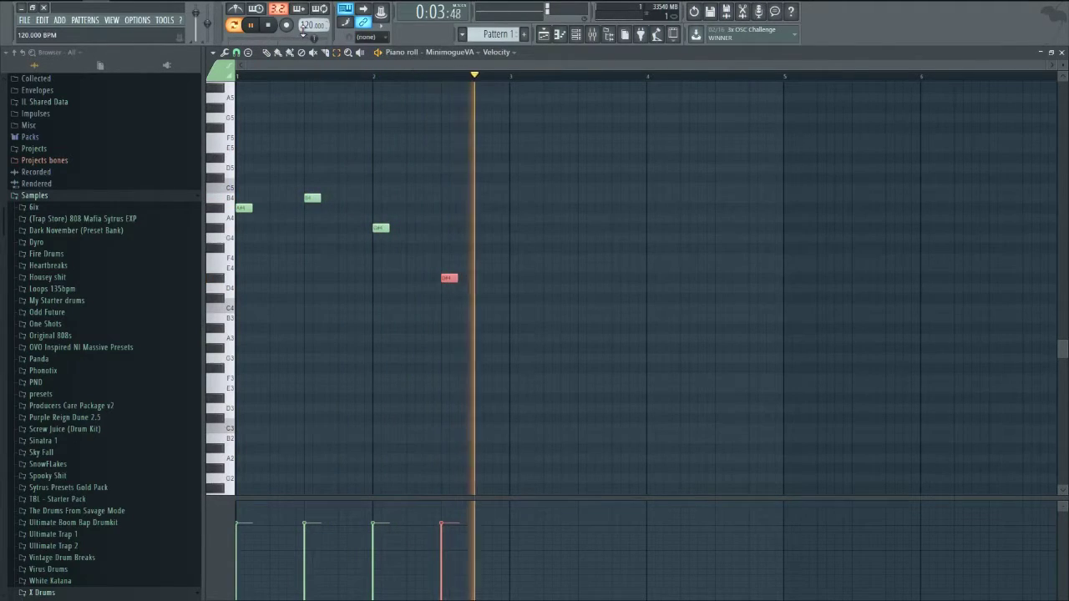
{"action": "scroll", "coordinate": [303, 34], "scroll_direction": "down", "scroll_amount": 19}
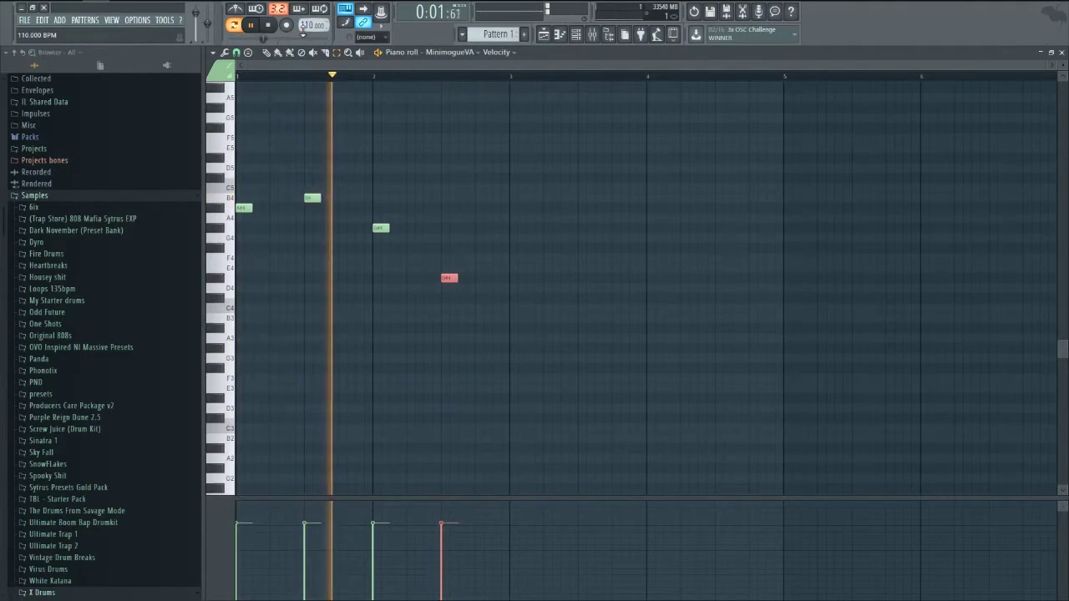
{"action": "scroll", "coordinate": [303, 33], "scroll_direction": "down", "scroll_amount": 1}
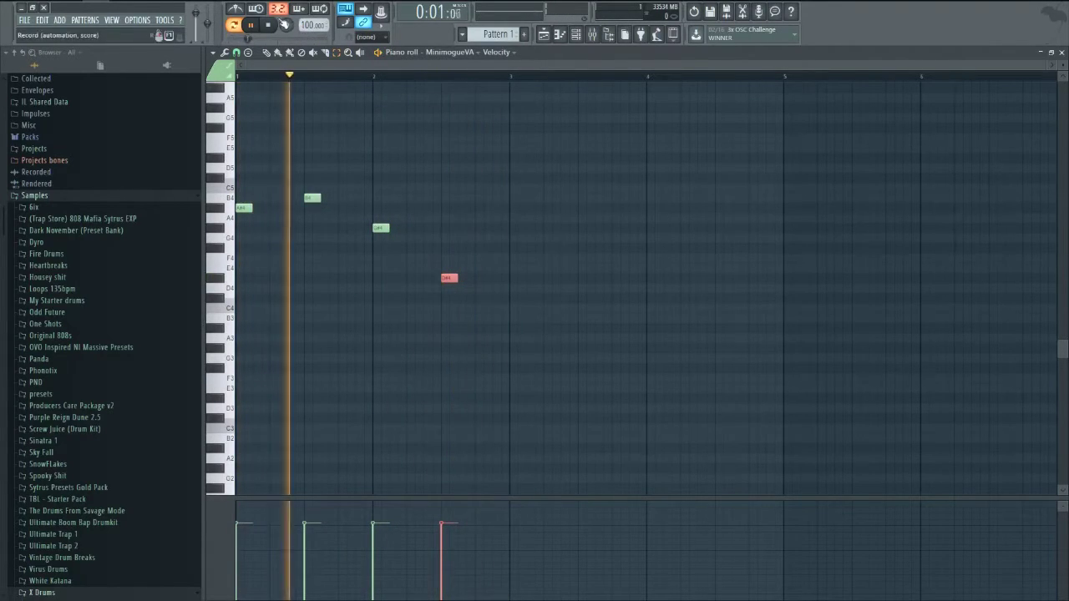
{"action": "scroll", "coordinate": [306, 28], "scroll_direction": "down", "scroll_amount": 9}
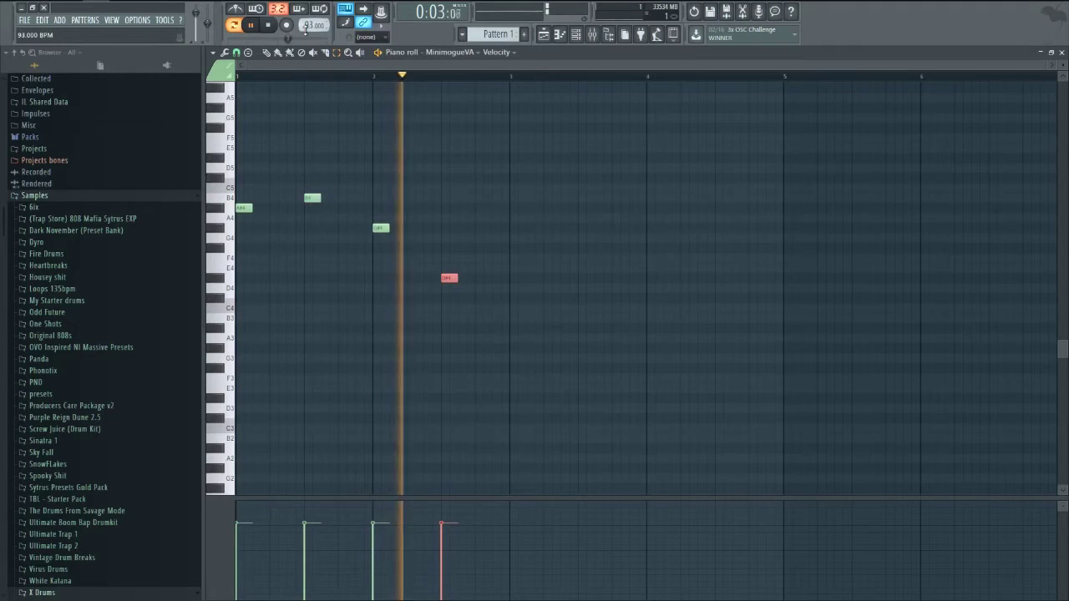
{"action": "scroll", "coordinate": [305, 29], "scroll_direction": "up", "scroll_amount": 1}
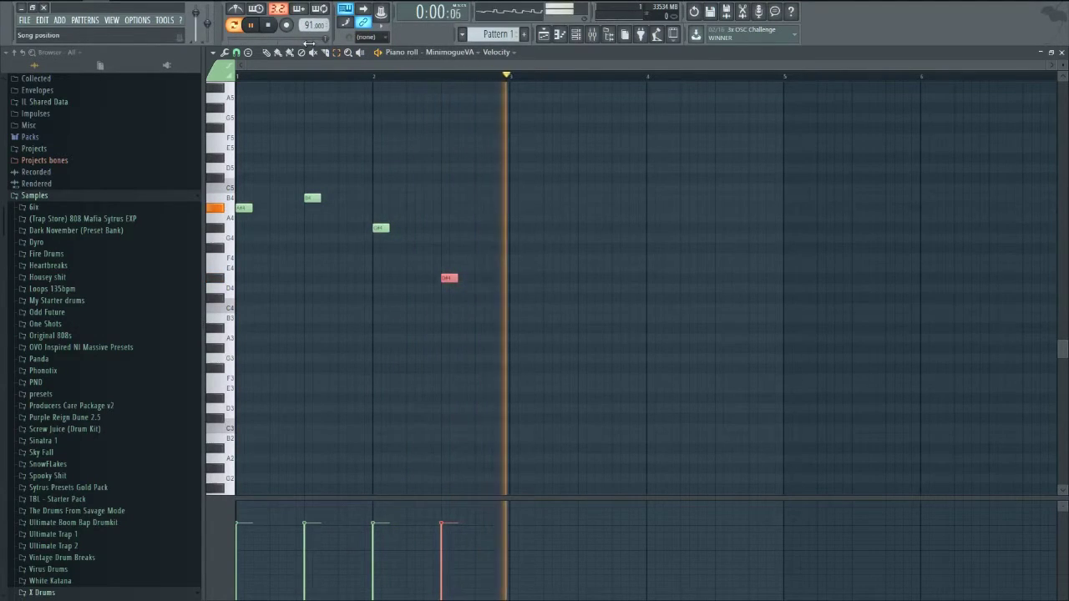
{"action": "key", "text": "space"}
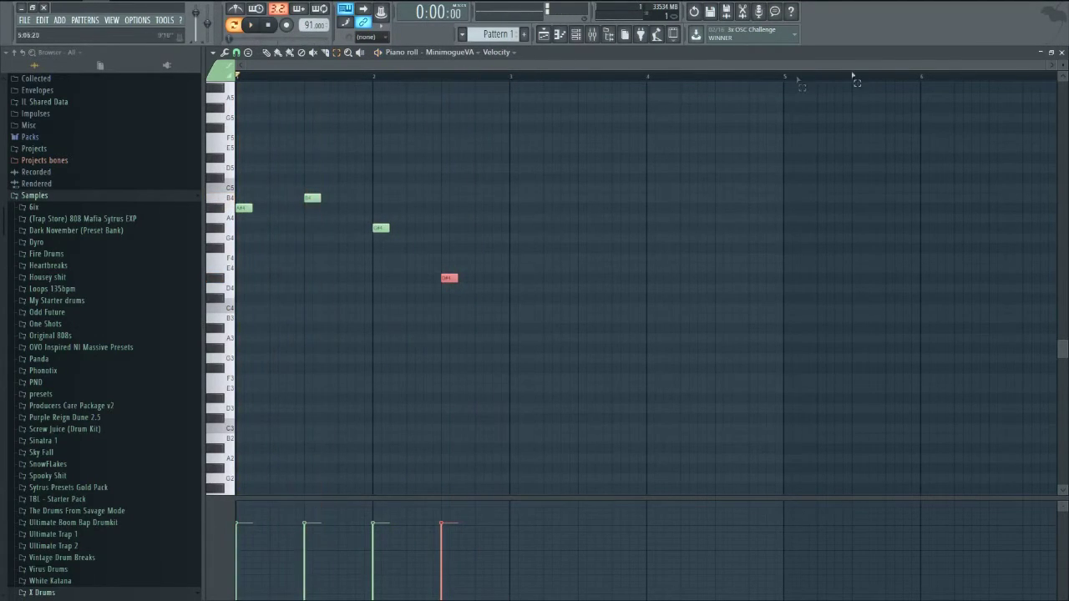
Step: Close the piano roll, reopen MiniMogueVA and adjust oscillator 2's controls while the pattern plays
{"action": "left_click", "coordinate": [1061, 52]}
{"action": "left_click", "coordinate": [342, 194]}
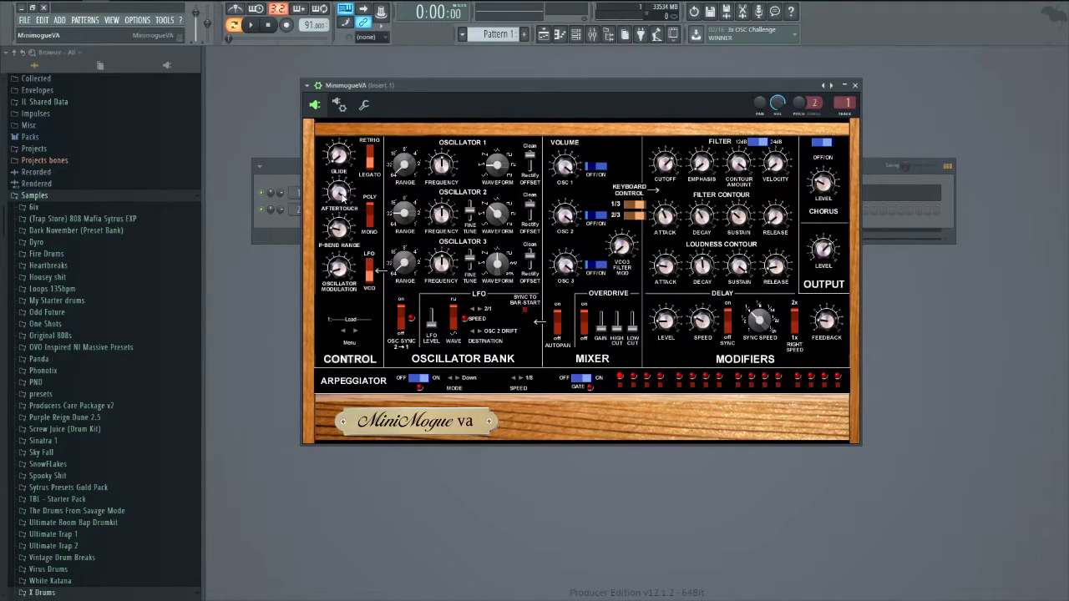
{"action": "key", "text": "z"}
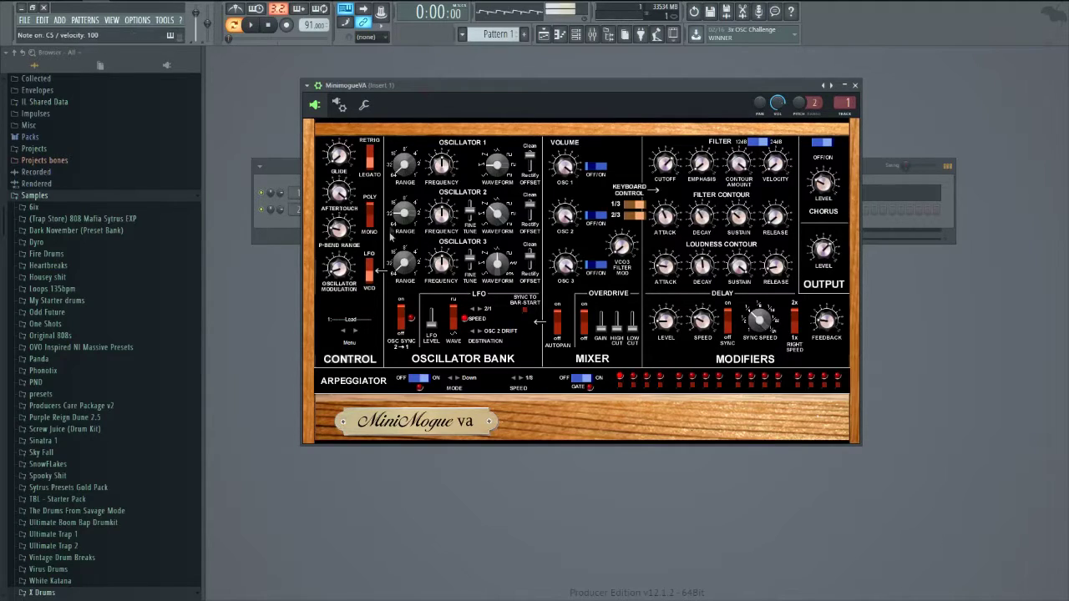
{"action": "key", "text": "space"}
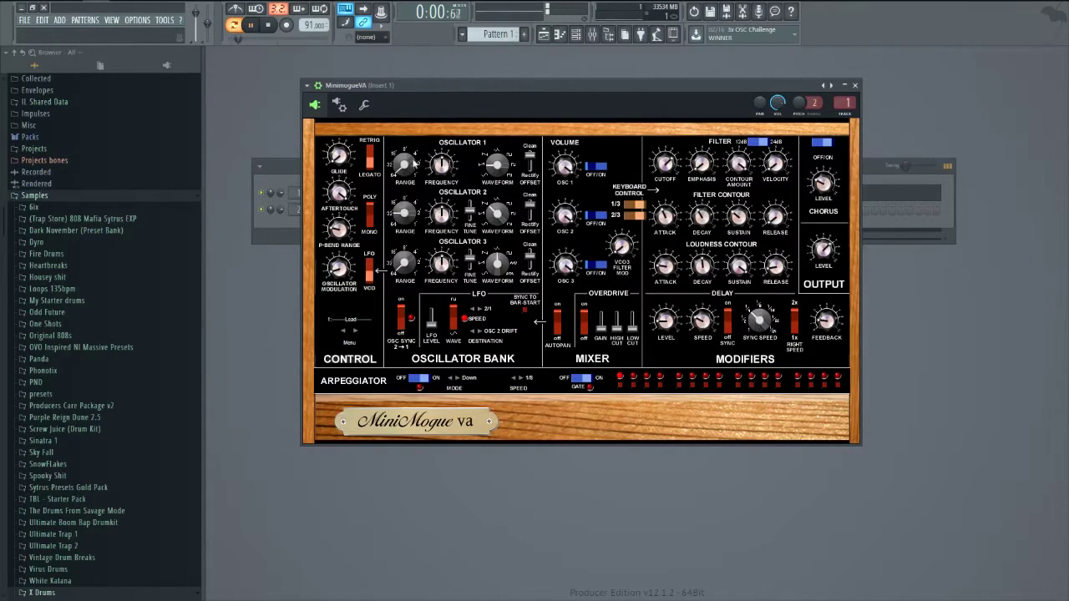
{"action": "left_click_drag", "start_coordinate": [406, 213], "coordinate": [425, 236]}
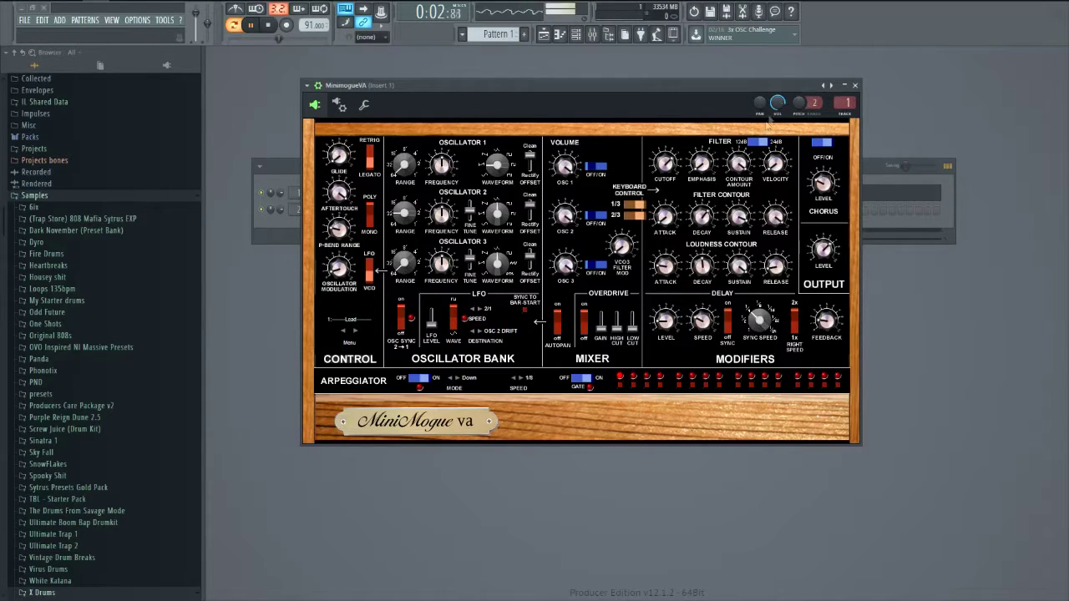
Step: Close MiniMogueVA and transpose all four notes up one octave in its channel's piano roll, then close the piano roll
{"action": "left_click", "coordinate": [854, 85]}
{"action": "right_click", "coordinate": [359, 191]}
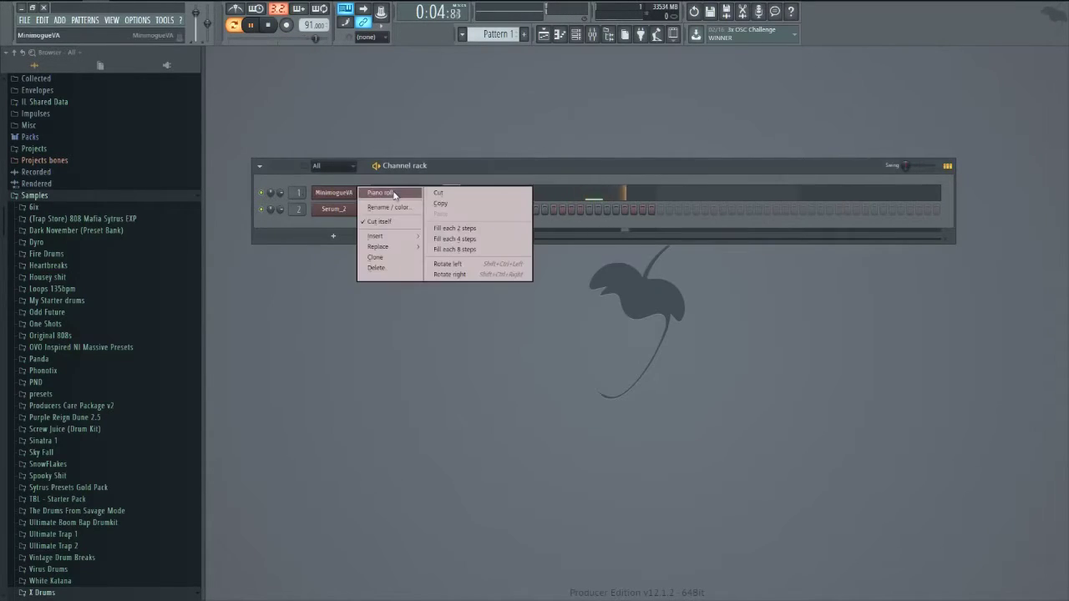
{"action": "left_click", "coordinate": [396, 195]}
{"action": "key", "text": "ctrl+Up"}
{"action": "left_click", "coordinate": [338, 52]}
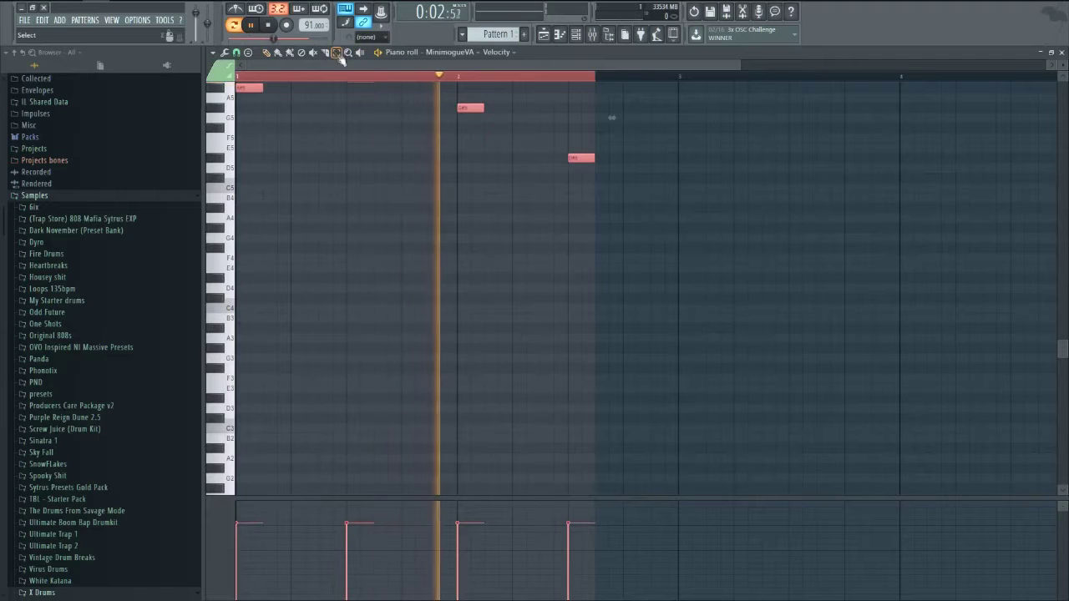
{"action": "left_click", "coordinate": [363, 89]}
{"action": "scroll", "coordinate": [392, 117], "scroll_direction": "up", "scroll_amount": 5}
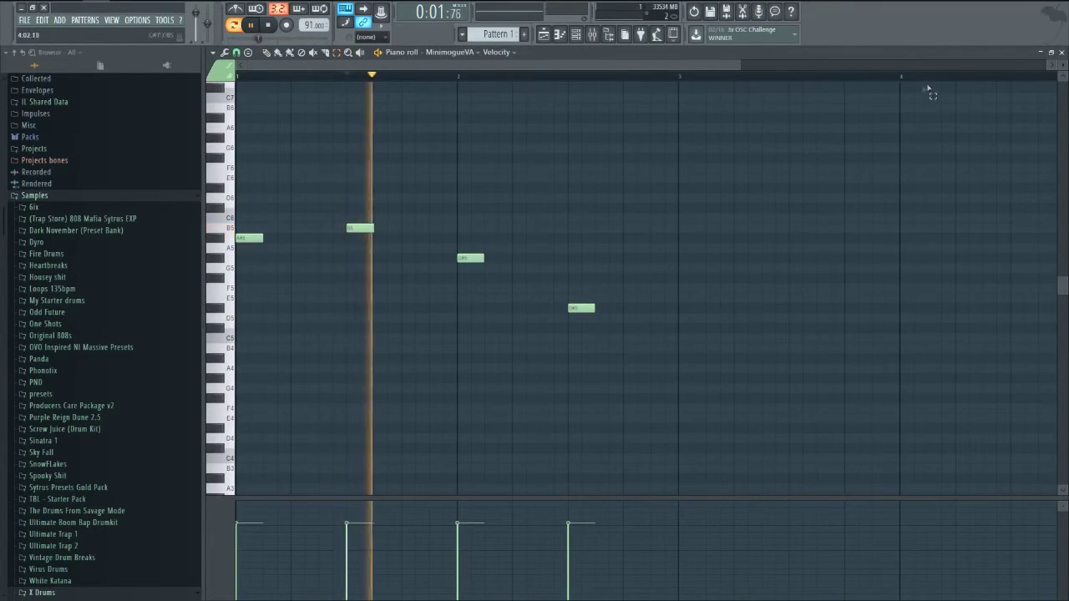
{"action": "left_click", "coordinate": [1051, 53]}
Step: Reopen MiniMogueVA, adjust the overdrive gain and high cut while auditioning the pattern, and toggle the overdrive switch
{"action": "left_click", "coordinate": [336, 192]}
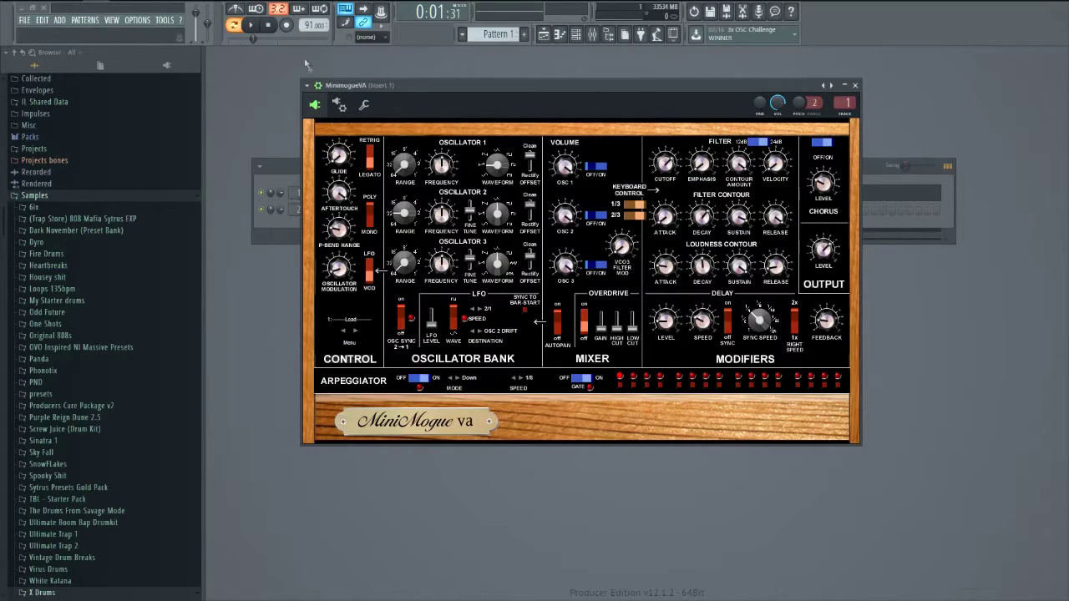
{"action": "left_click", "coordinate": [251, 26]}
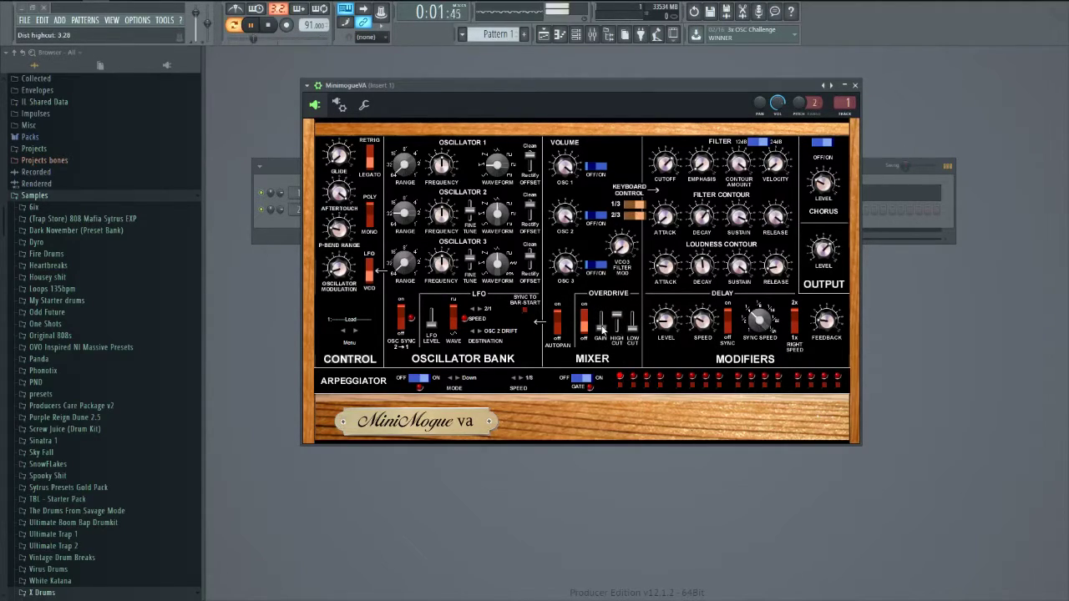
{"action": "left_click", "coordinate": [270, 26]}
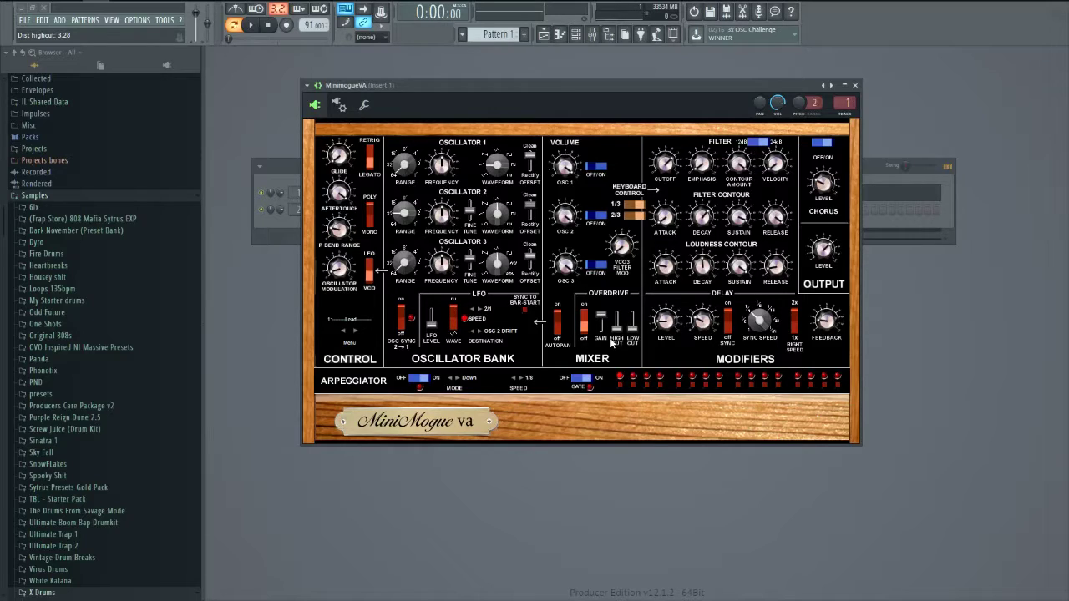
{"action": "left_click", "coordinate": [585, 327]}
Step: Close MiniMogueVA, open Serum, move its window higher and route both oscillators A and B into the filter
{"action": "left_click", "coordinate": [854, 85]}
{"action": "left_click", "coordinate": [334, 209]}
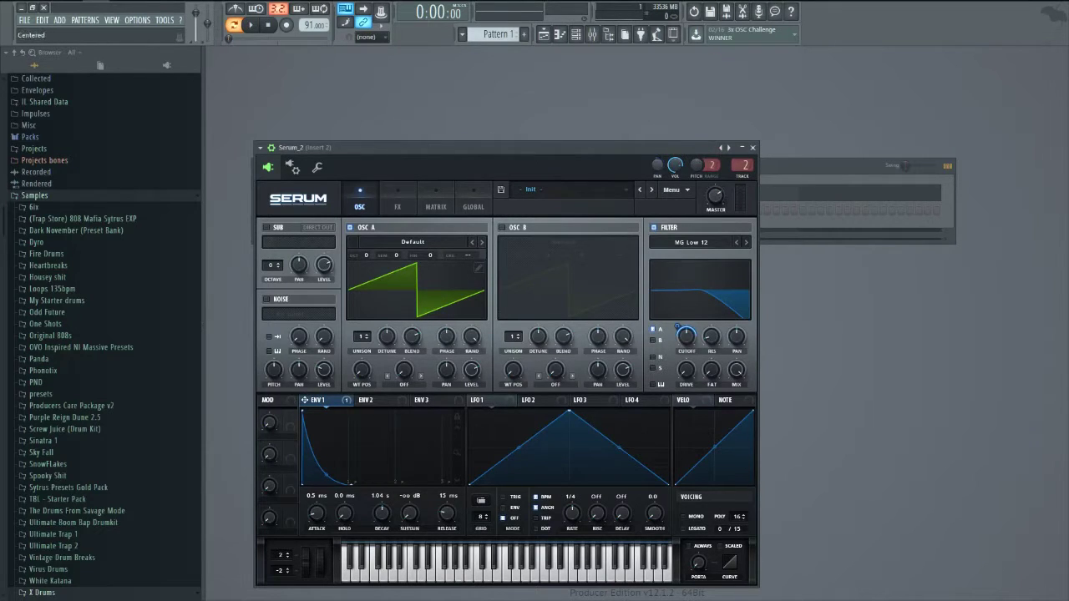
{"action": "left_click_drag", "start_coordinate": [662, 144], "coordinate": [691, 39]}
{"action": "left_click", "coordinate": [684, 228]}
{"action": "left_click", "coordinate": [682, 237]}
{"action": "left_click", "coordinate": [684, 226]}
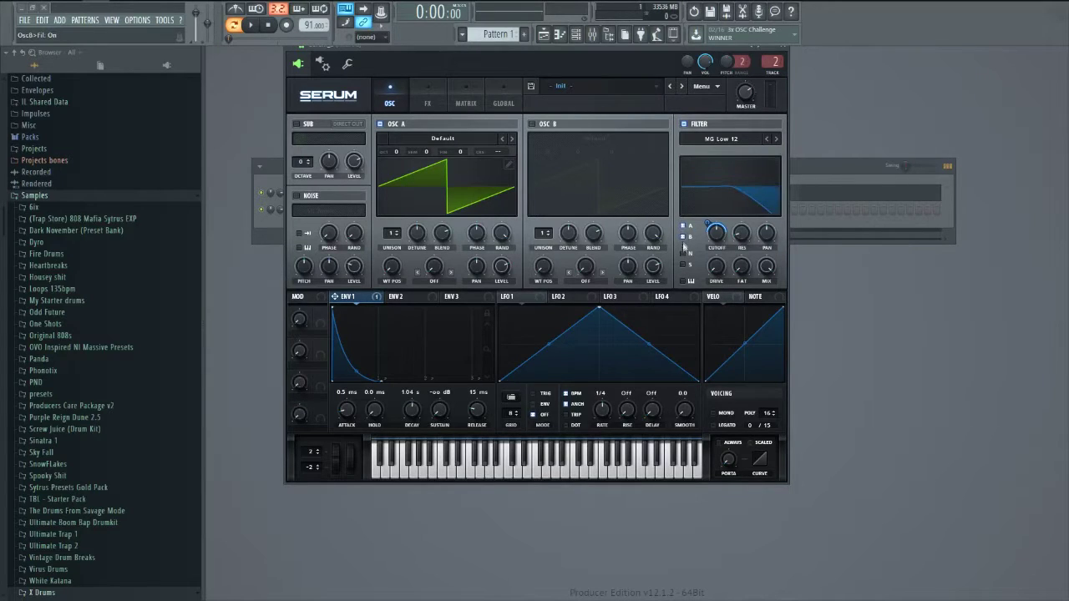
Step: Move the Serum window lower, clear the filter cutoff's modulation source in the matrix, and return to the oscillator page
{"action": "left_click_drag", "start_coordinate": [578, 66], "coordinate": [561, 101]}
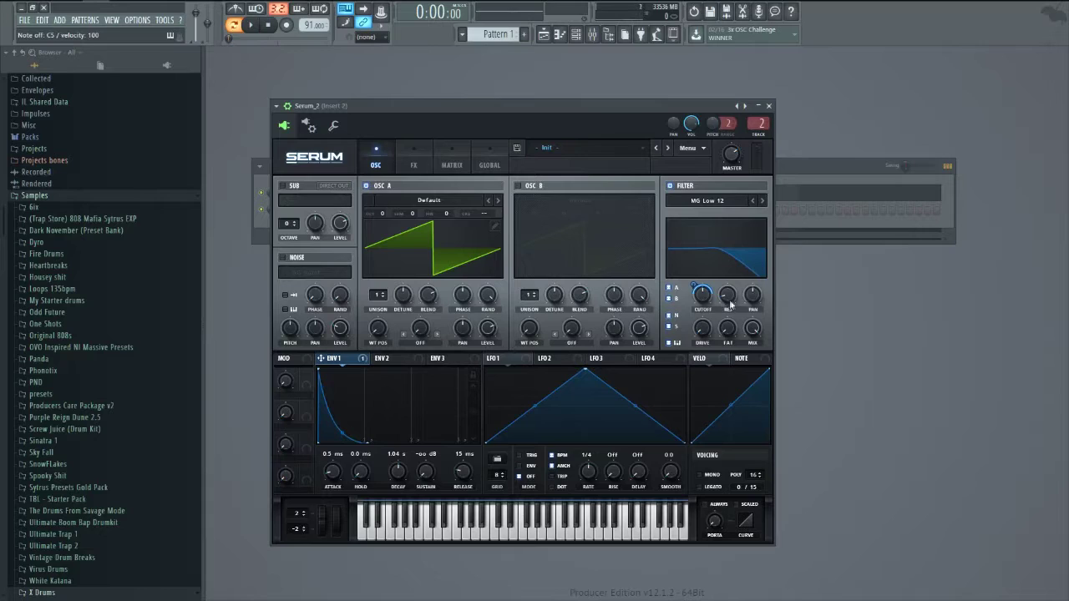
{"action": "left_click", "coordinate": [452, 161]}
{"action": "left_click", "coordinate": [302, 202]}
{"action": "left_click", "coordinate": [302, 207]}
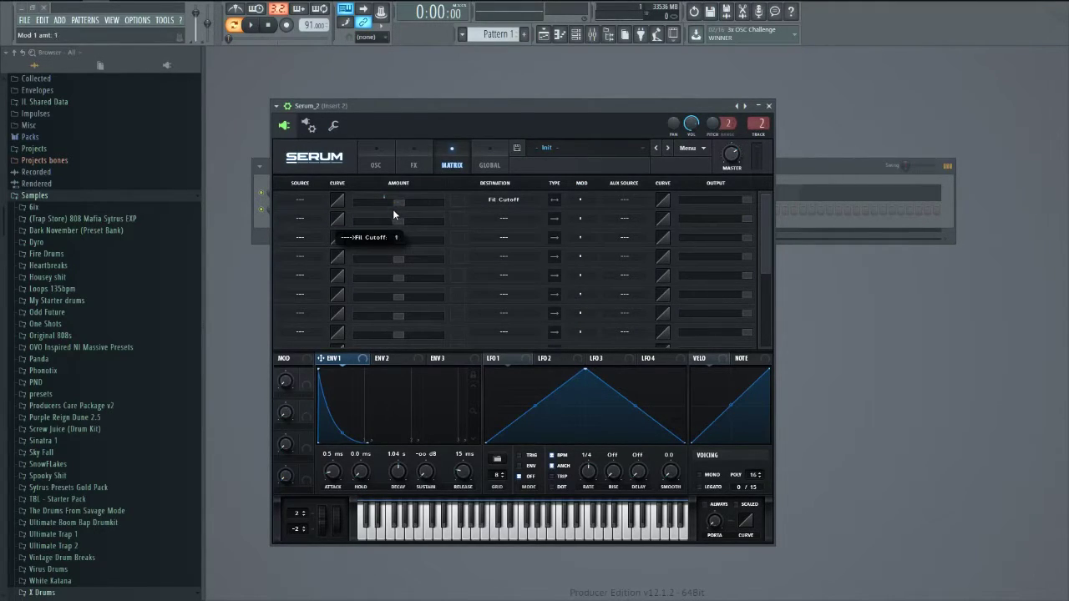
{"action": "left_click", "coordinate": [501, 200]}
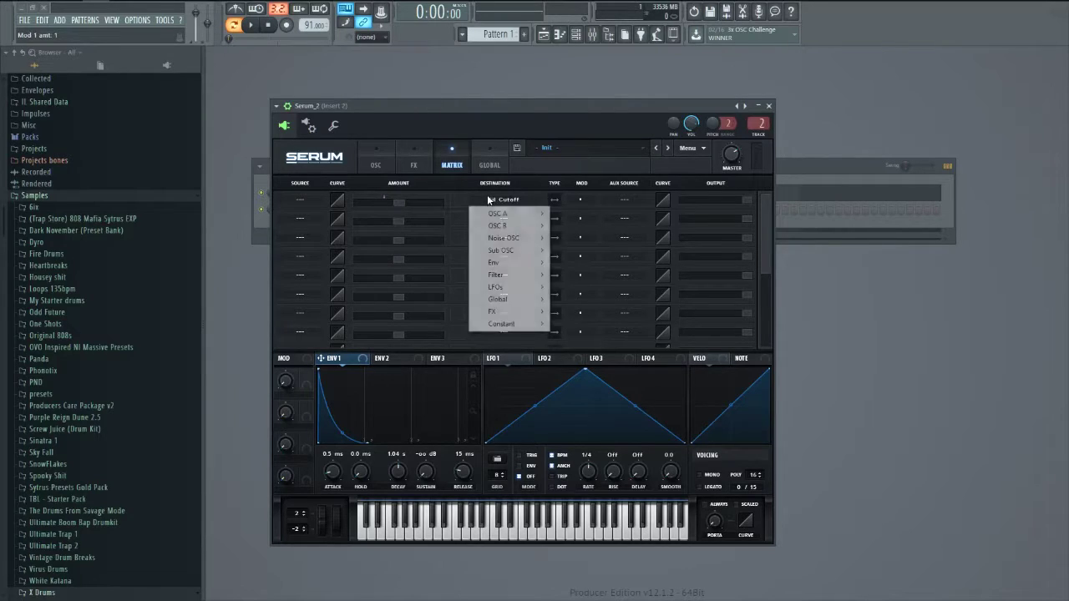
{"action": "left_click", "coordinate": [380, 159]}
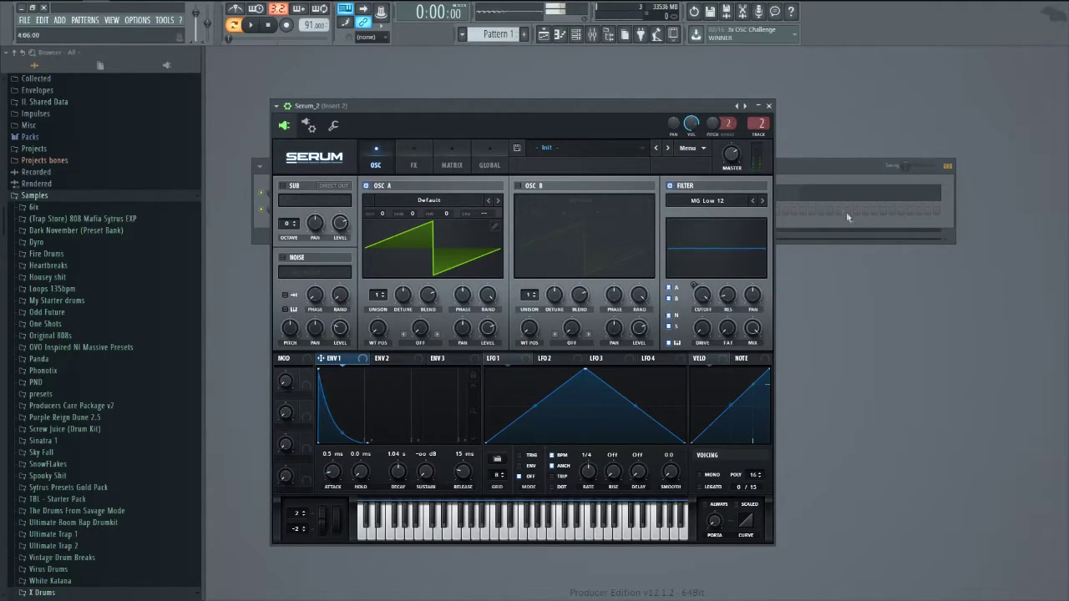
Step: Close Serum and check the four notes in MiniMogueVA's piano roll, closing the piano roll again
{"action": "left_click", "coordinate": [768, 105]}
{"action": "right_click", "coordinate": [327, 201]}
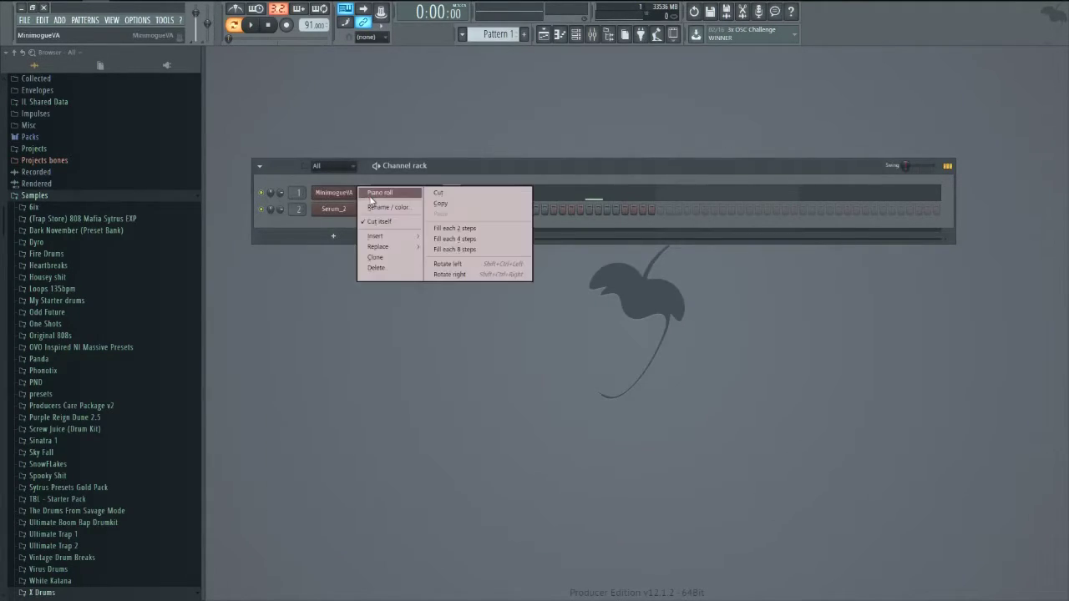
{"action": "left_click", "coordinate": [380, 193]}
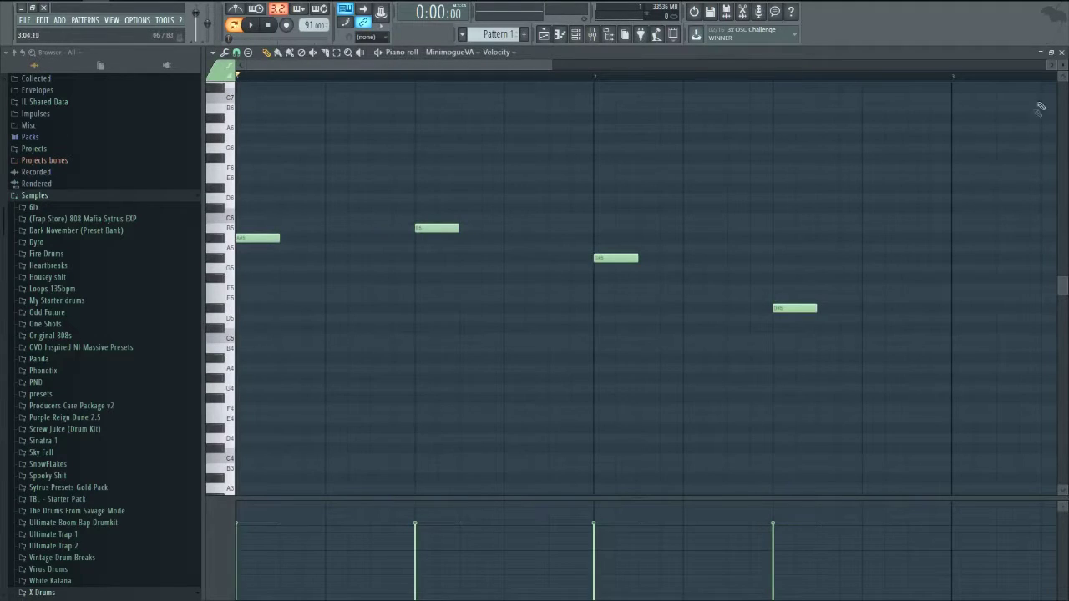
{"action": "left_click", "coordinate": [1060, 52]}
Step: Reopen MiniMogueVA, toggle its arpeggiator switch and play the pattern to audition the effect, stopping playback at the end
{"action": "left_click", "coordinate": [334, 208]}
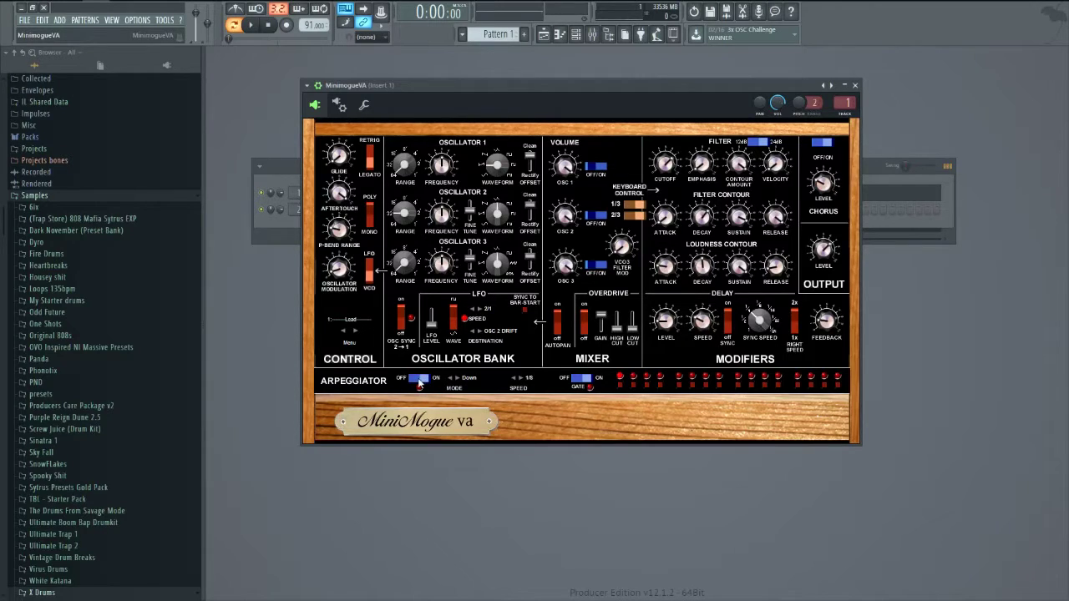
{"action": "key", "text": "space"}
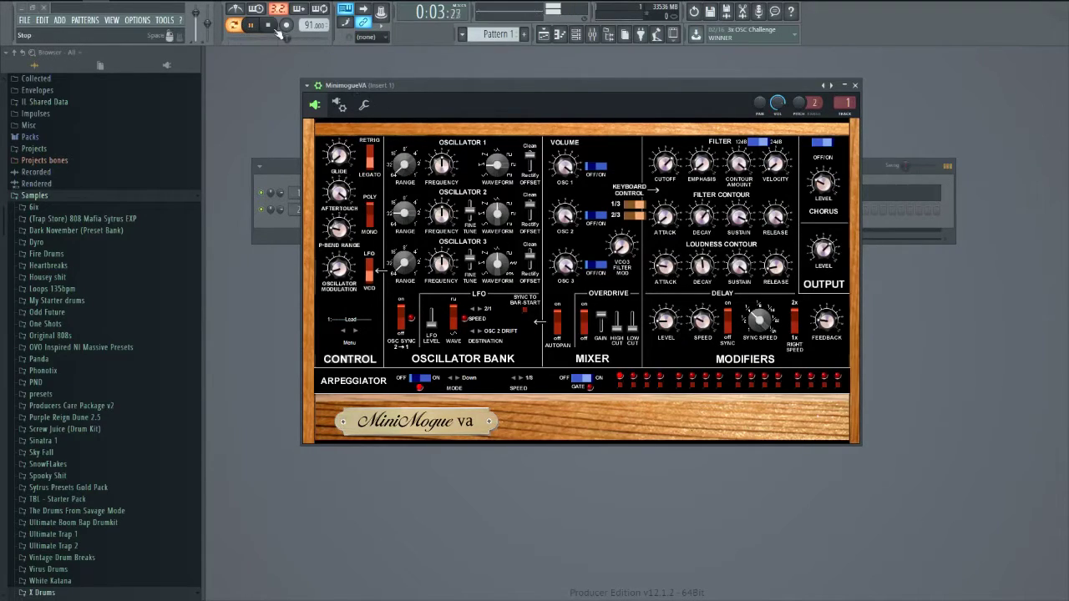
{"action": "key", "text": "space"}
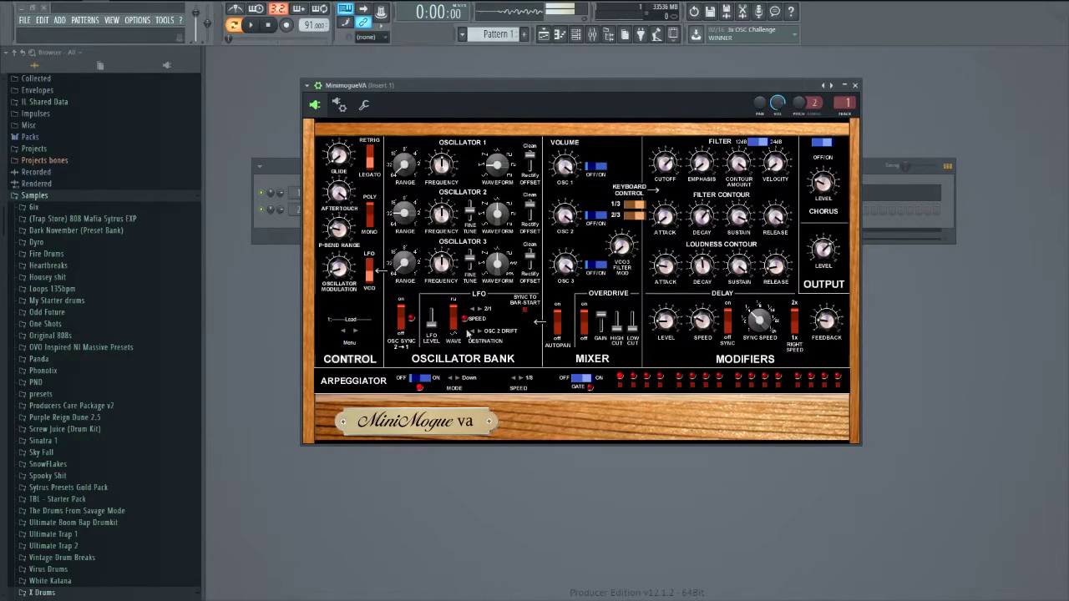
Step: Close MiniMogueVA, reopen it from the channel rack and move its window slightly lower
{"action": "left_click", "coordinate": [856, 86]}
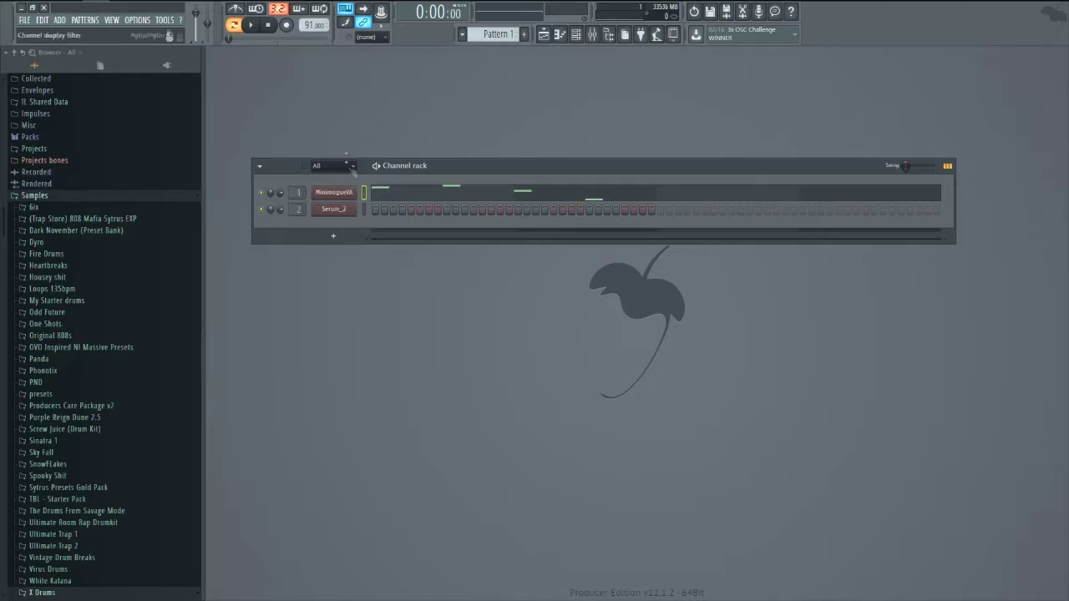
{"action": "left_click", "coordinate": [340, 189]}
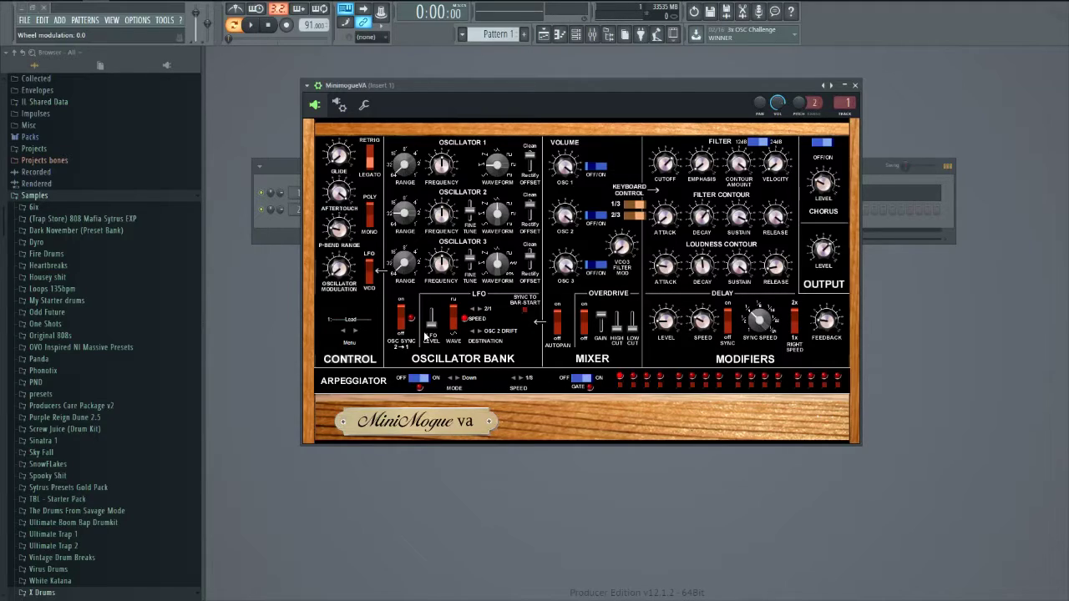
{"action": "left_click_drag", "start_coordinate": [522, 87], "coordinate": [525, 118]}
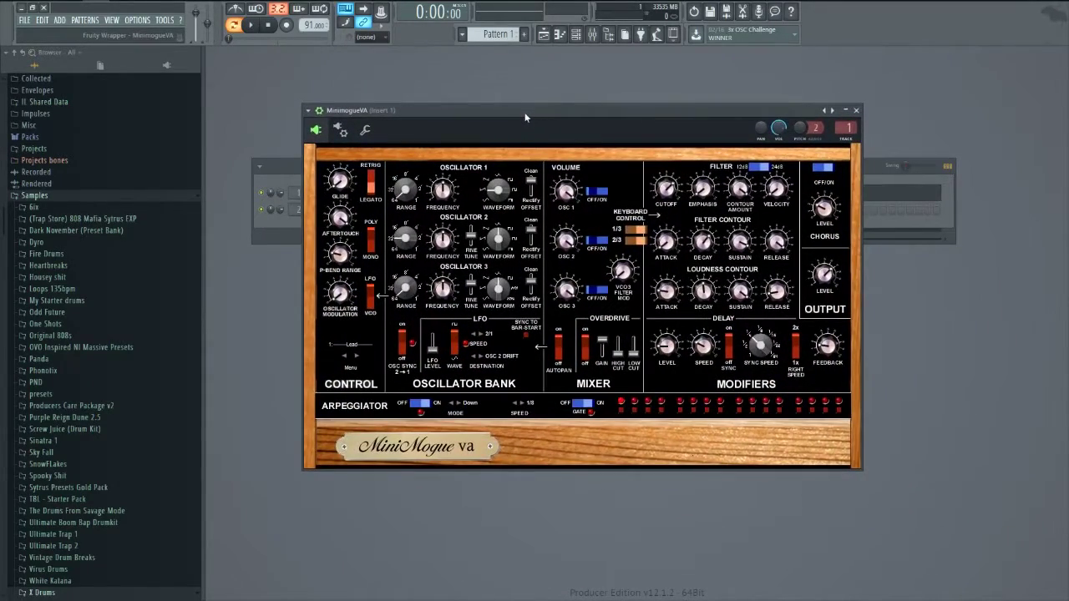